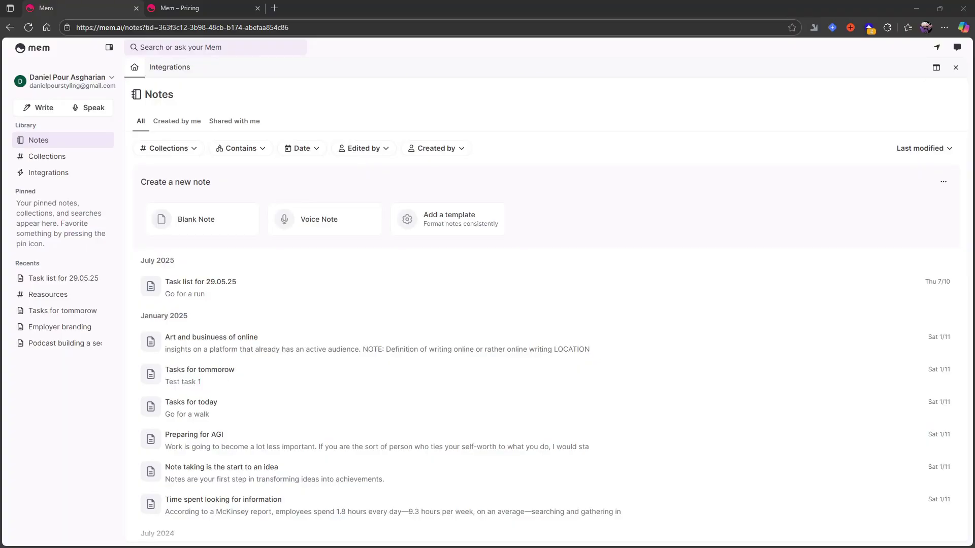
Step: Show the Mem pricing page with the free Mem plan, Mem Pro at $12/month and custom-priced Mem Teams
click(206, 6)
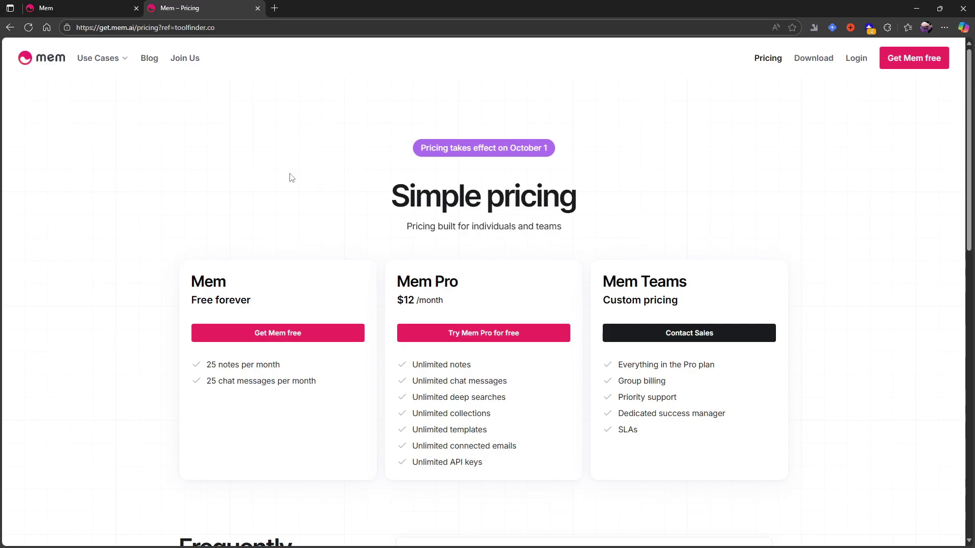
scroll(333, 255, down, 1)
scroll(328, 246, up, 1)
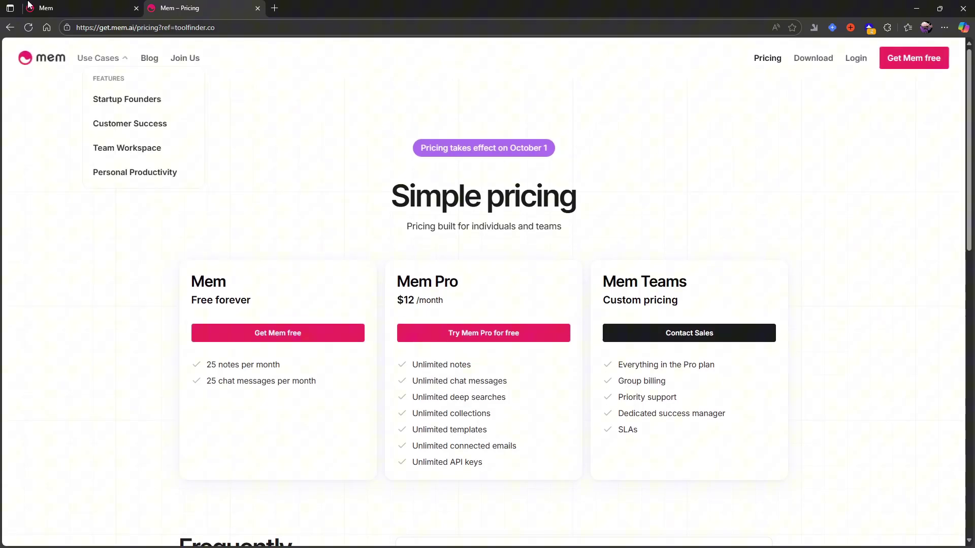
click(45, 6)
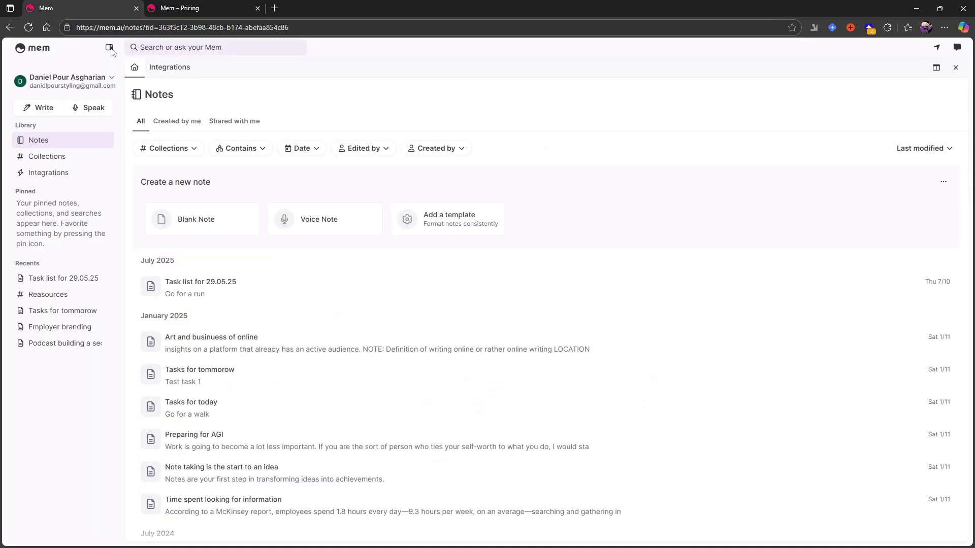
click(193, 6)
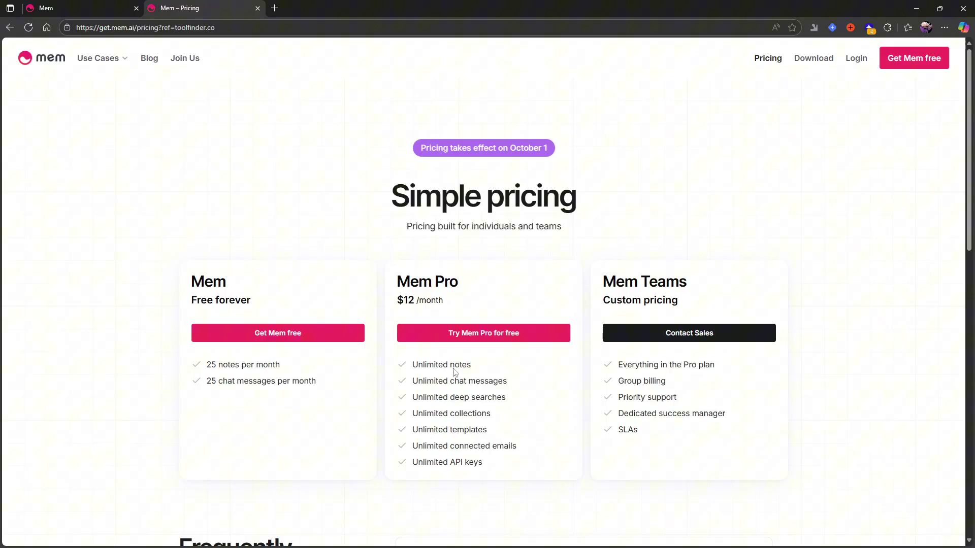
Step: Highlight the Mem Pro $12/month price, then clear the highlight
triple_click(411, 299)
drag(414, 300, 442, 301)
click(405, 303)
Step: Switch between the pricing and Mem tabs, ending on the Notes list, and close the Integrations tab
click(46, 8)
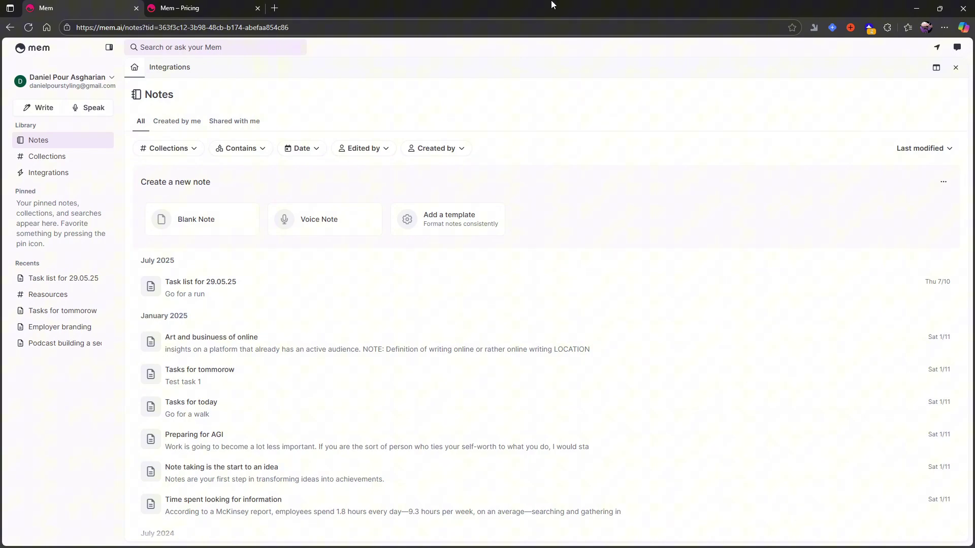
click(199, 8)
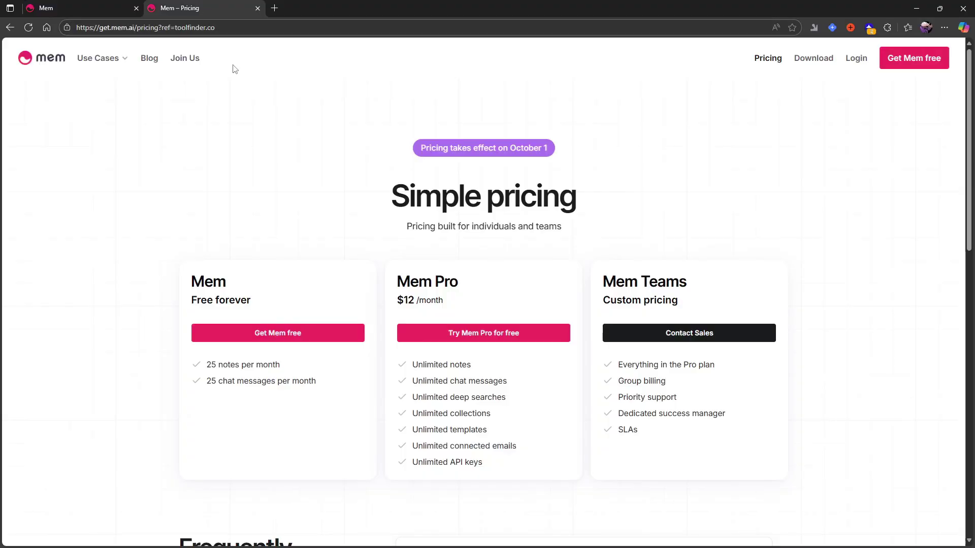
click(120, 9)
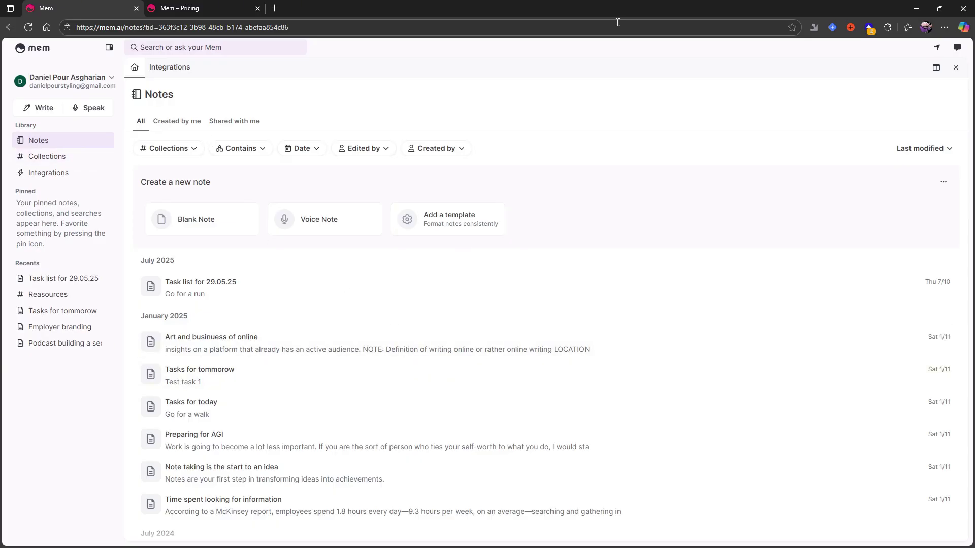
click(195, 7)
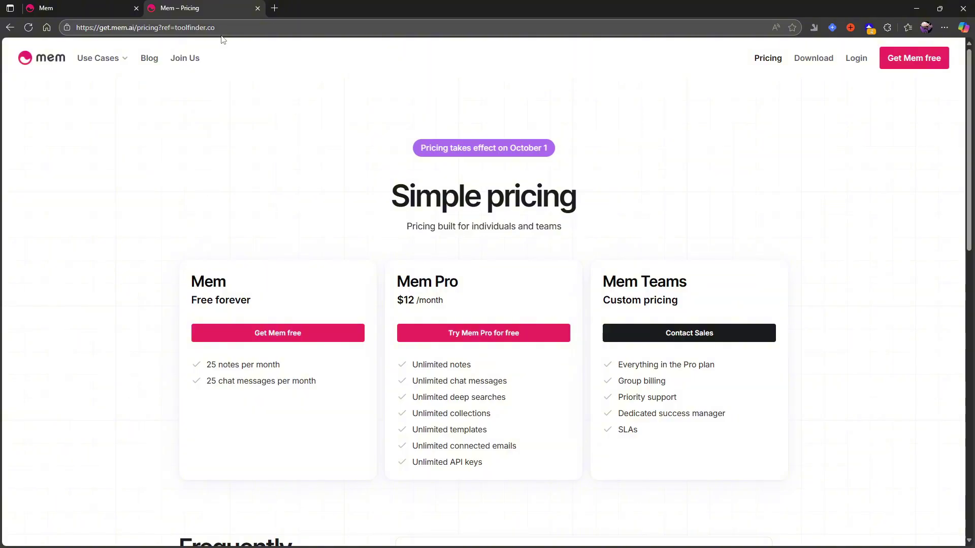
click(79, 8)
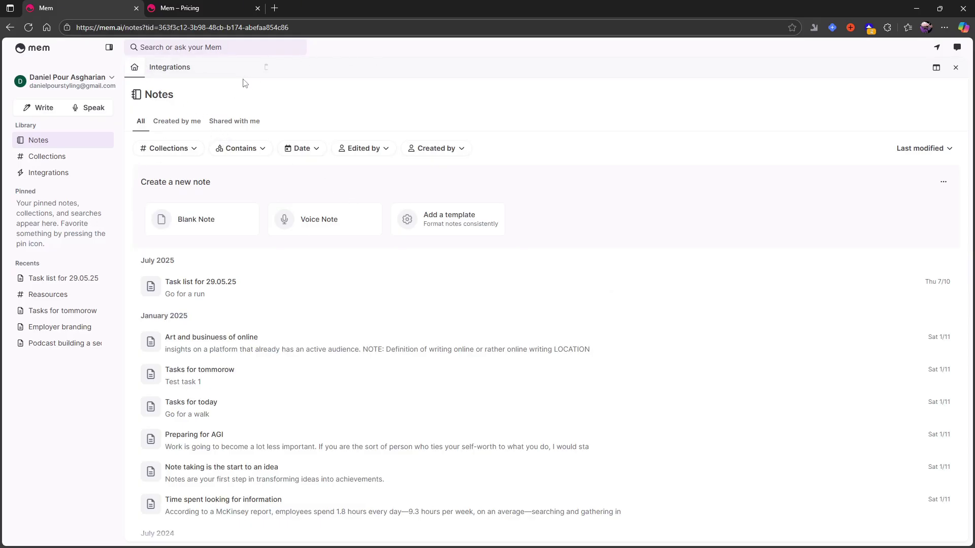
click(256, 68)
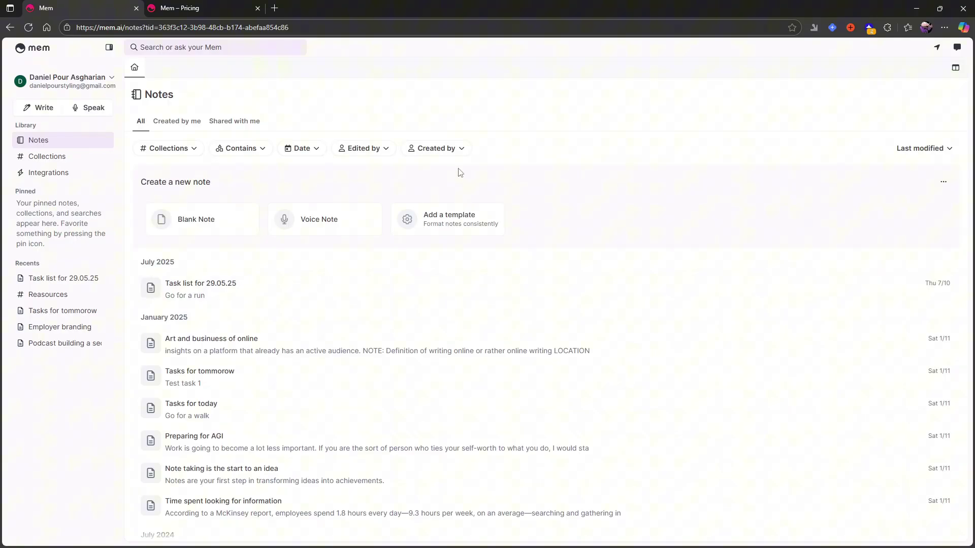
scroll(401, 310, down, 2)
scroll(411, 340, down, 2)
scroll(407, 340, up, 4)
scroll(207, 348, down, 2)
scroll(218, 327, up, 2)
click(955, 68)
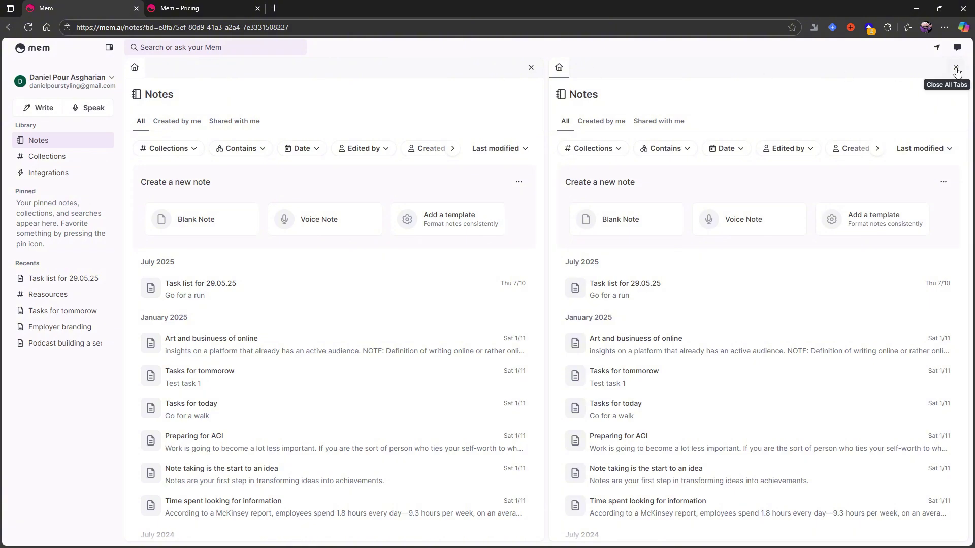
click(959, 66)
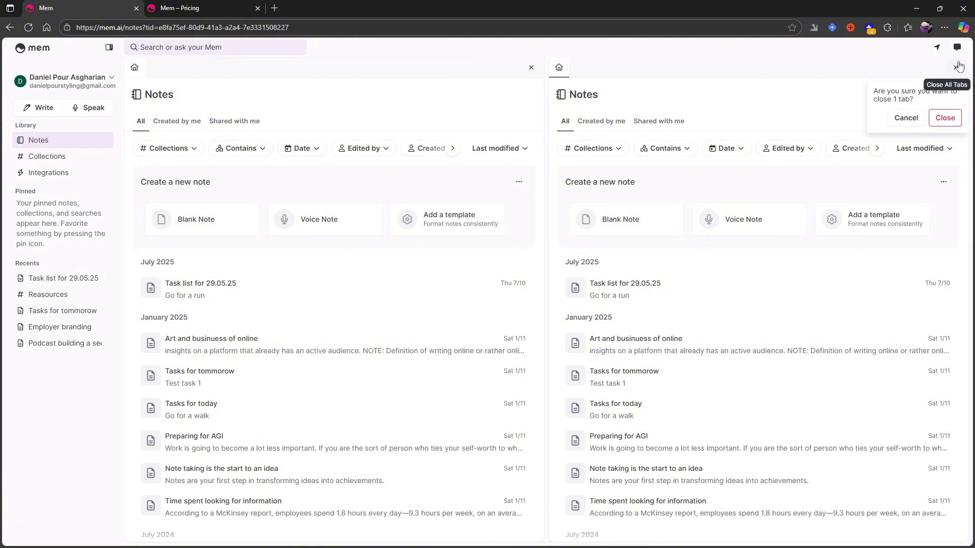
click(953, 119)
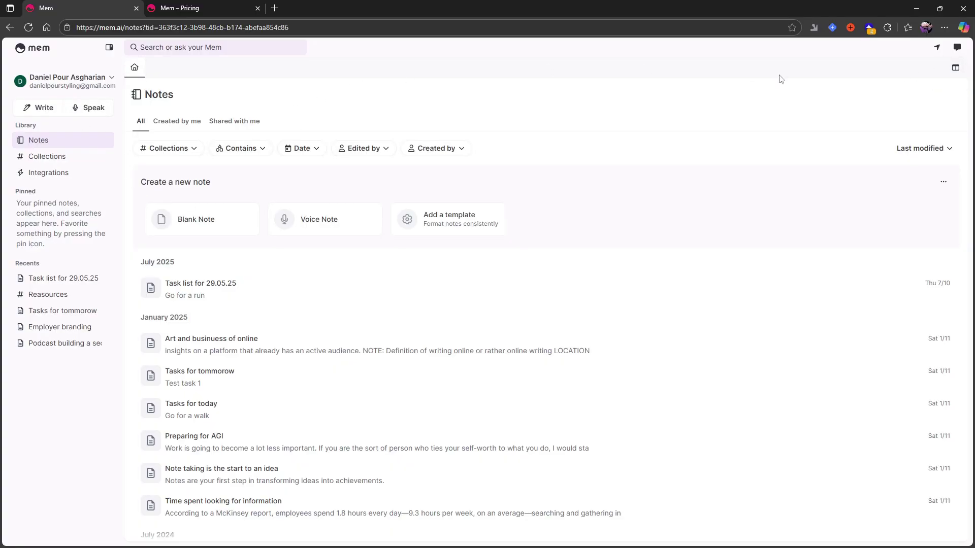
Step: Open the chat side panel and briefly view the past chats list
click(957, 48)
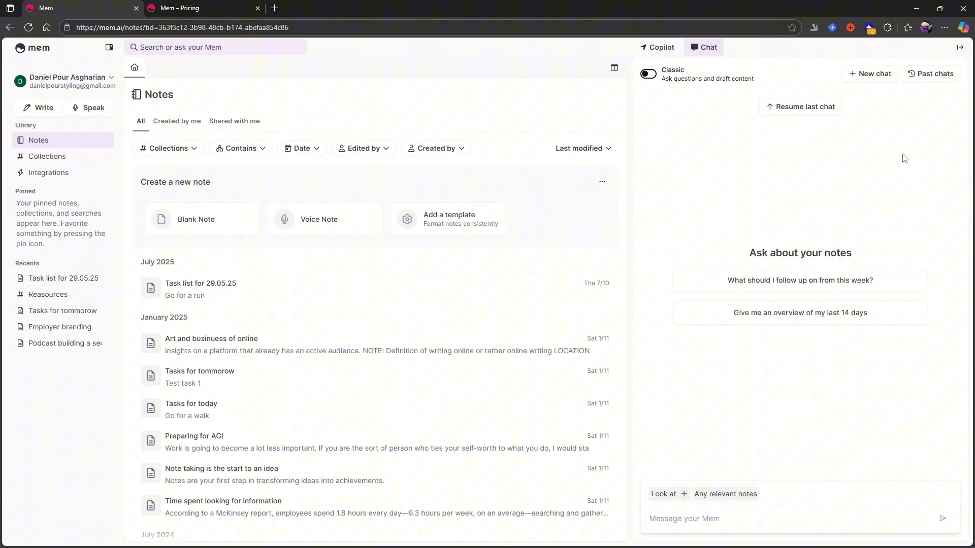
click(933, 76)
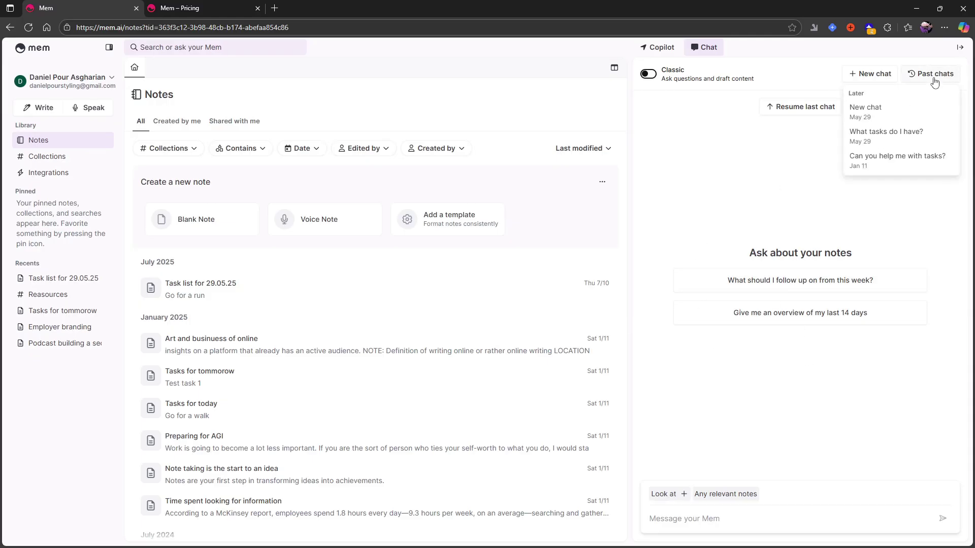
click(924, 233)
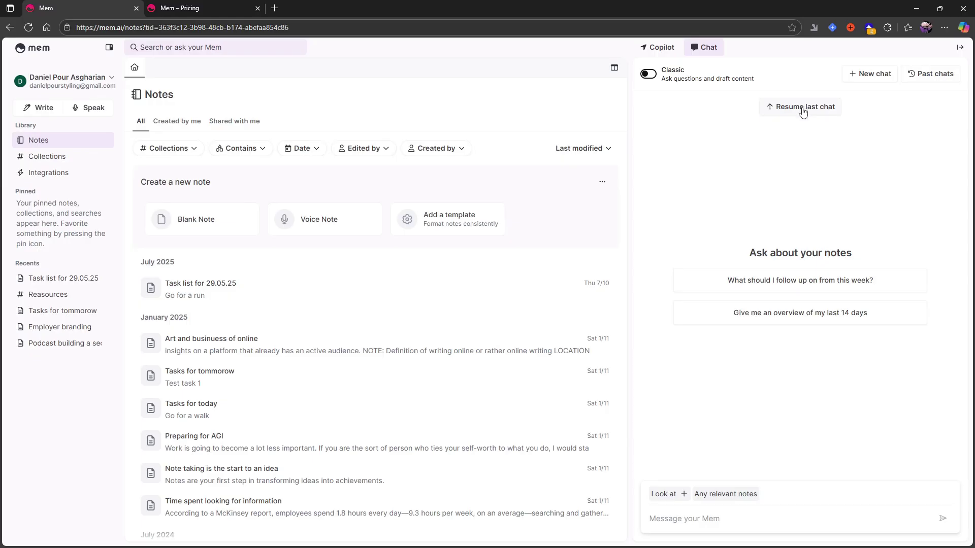
Step: Set the chat to Experimental mode and place the cursor in the message box
click(649, 76)
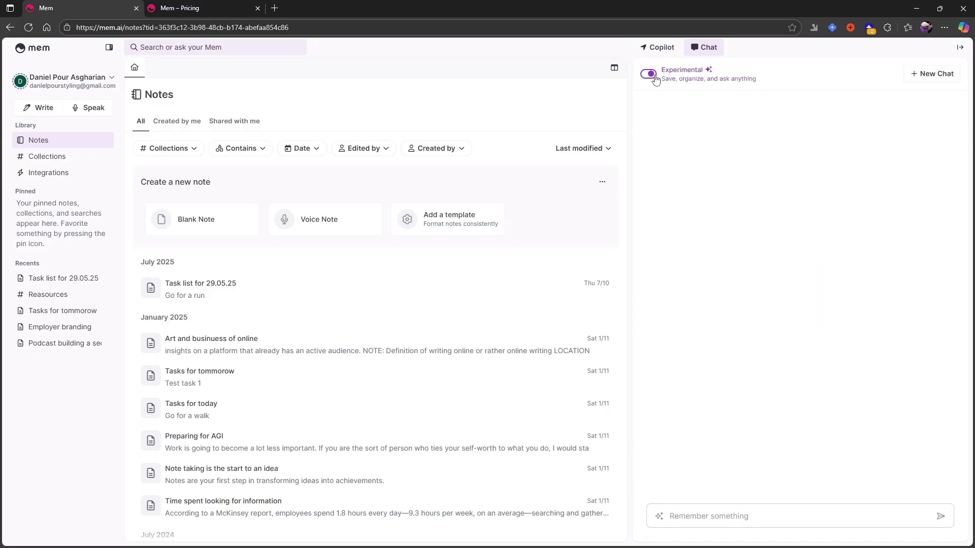
click(652, 77)
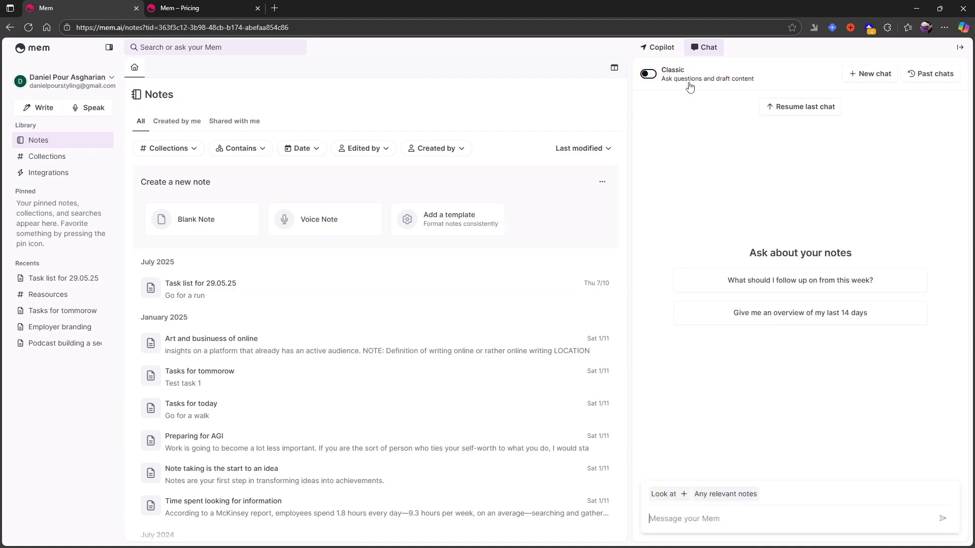
click(655, 79)
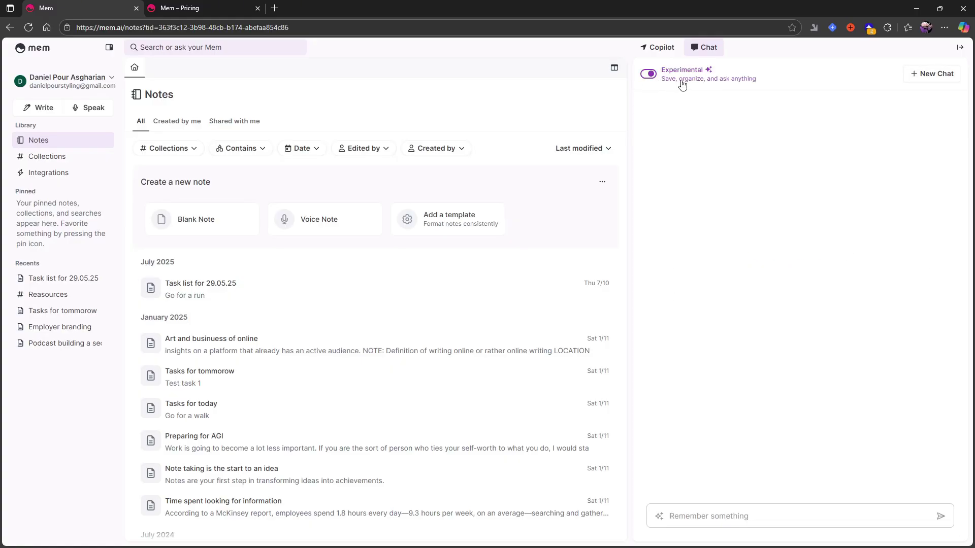
click(743, 511)
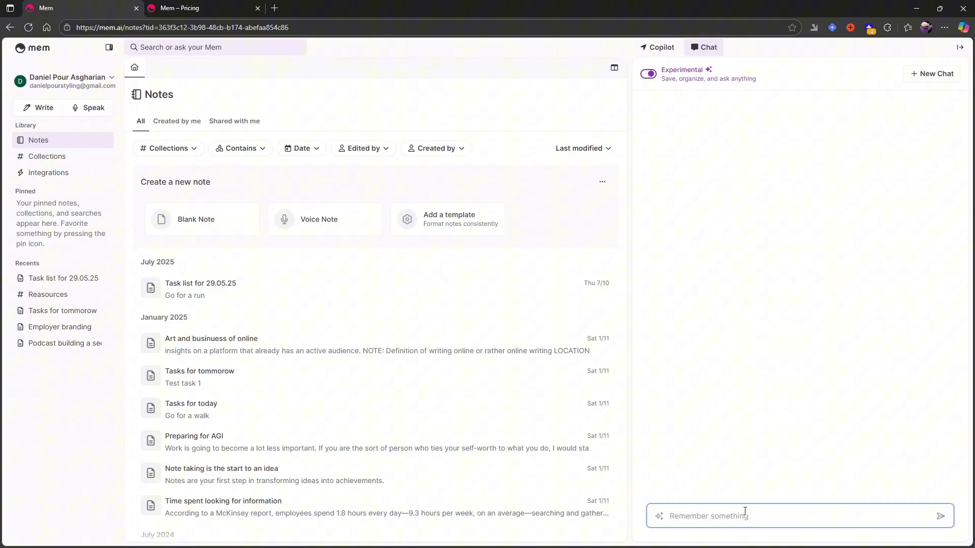
Step: Send the chat the question 'To task a tommrow'
text(To task a tommrow)
key(Return)
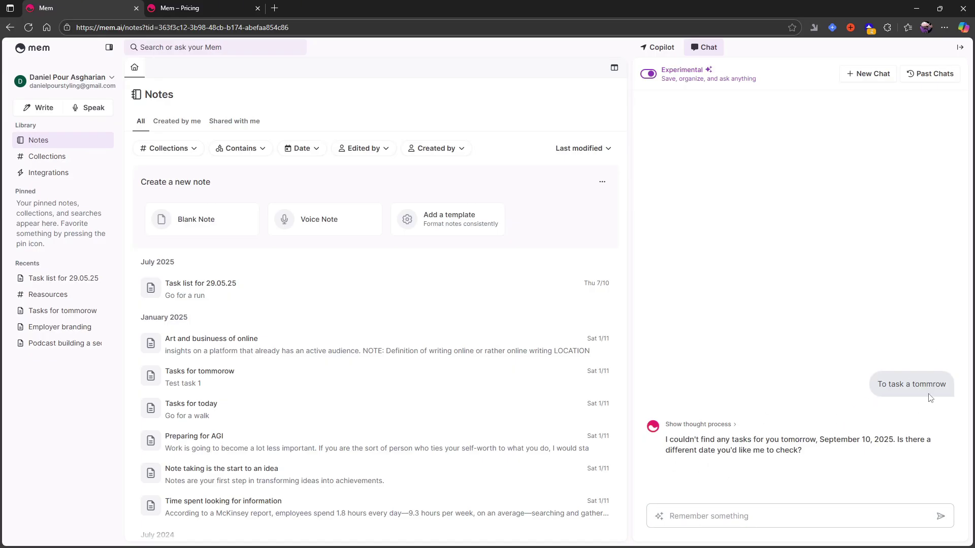
Step: Ask the chat to 'Create a note about my tasks for tommorow and add in there'
click(765, 523)
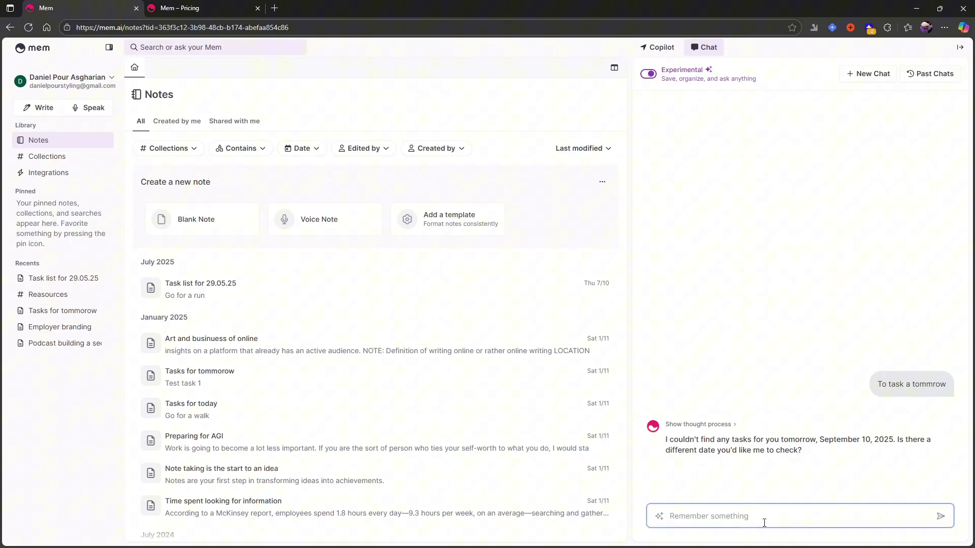
text(Ad)
key(BackSpace)
key(BackSpace)
text(Q)
text(and add in there)
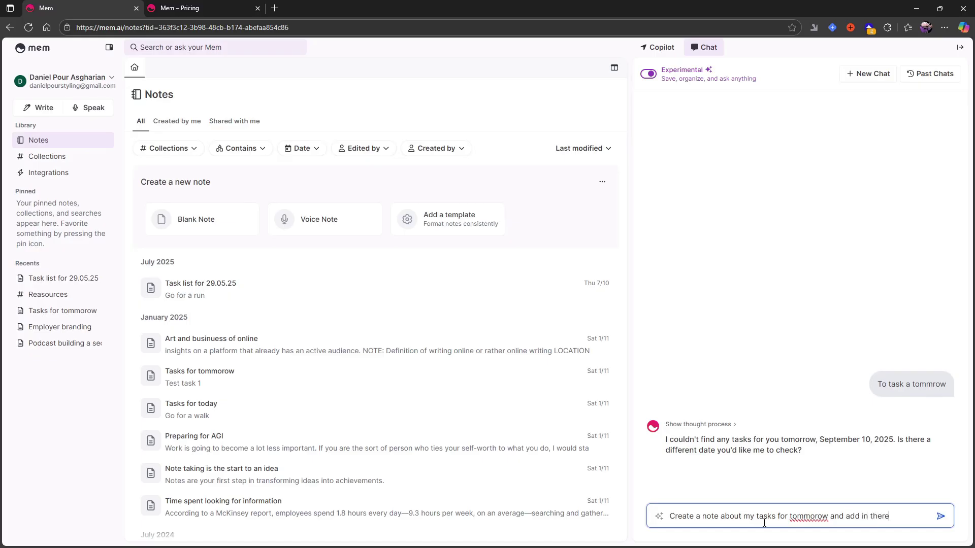
key(Return)
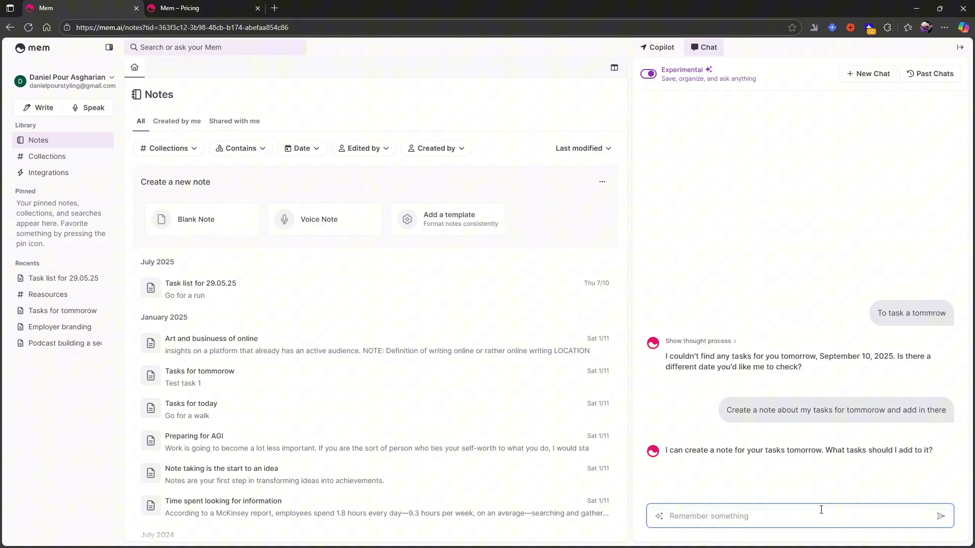
Step: Follow up with 'add task a, b and c'
text(a)
key(BackSpace)
text(add task a, b and c)
key(Return)
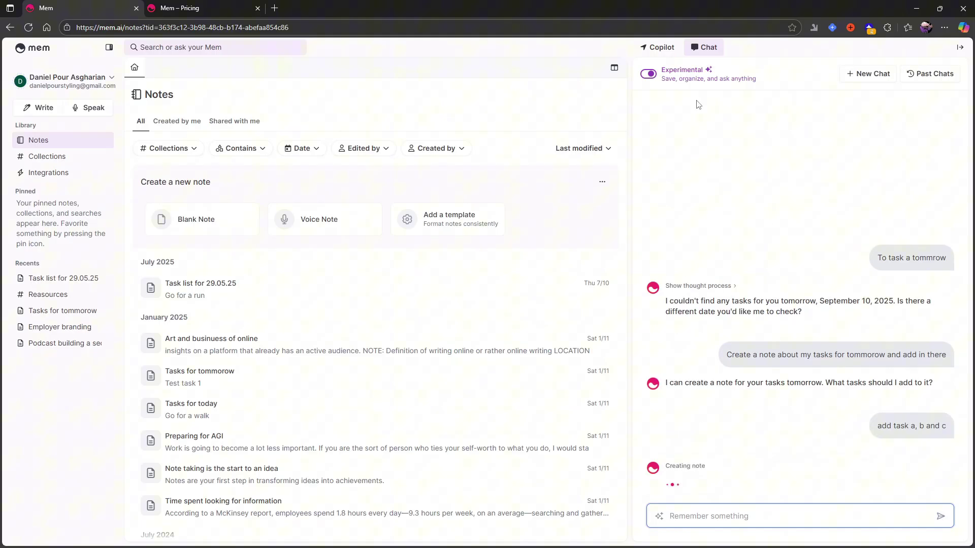
mouse_move(228, 301)
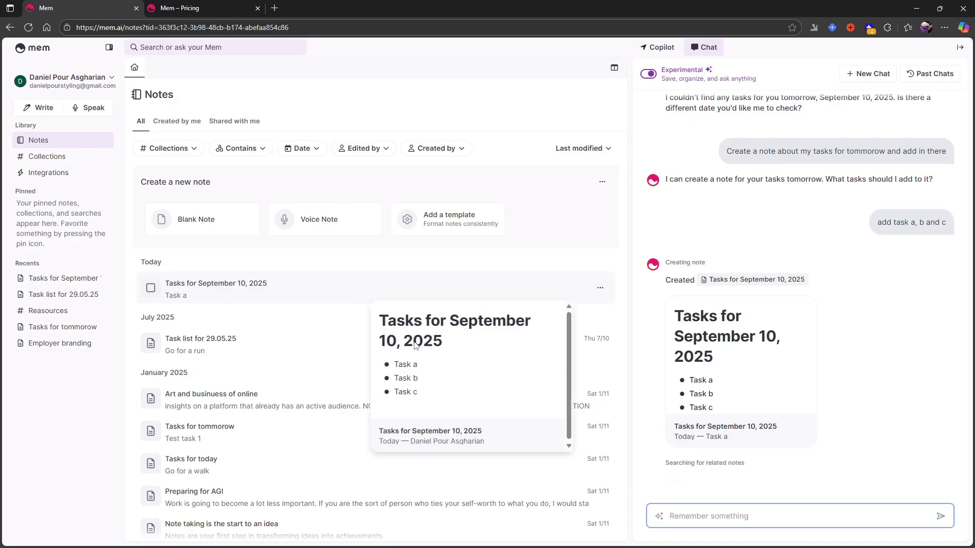
click(247, 297)
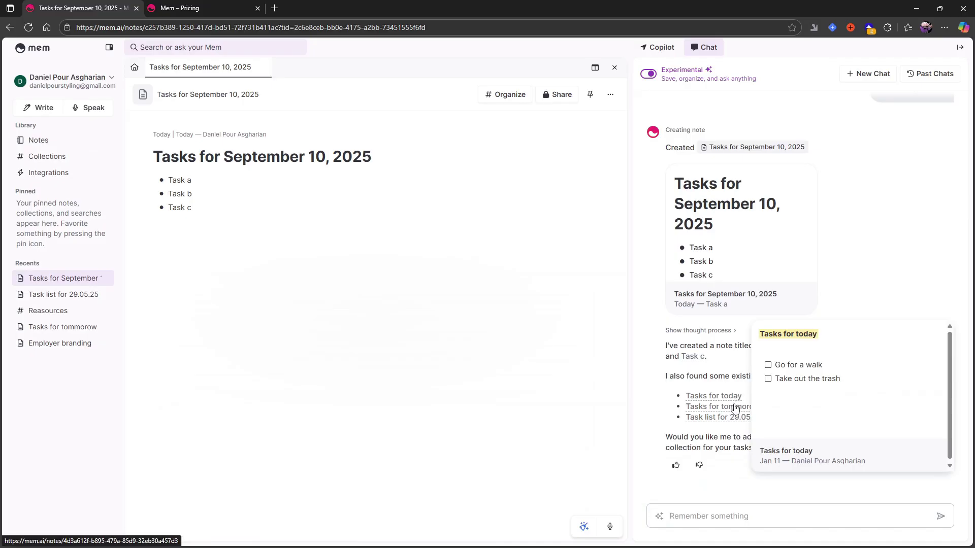
mouse_move(737, 411)
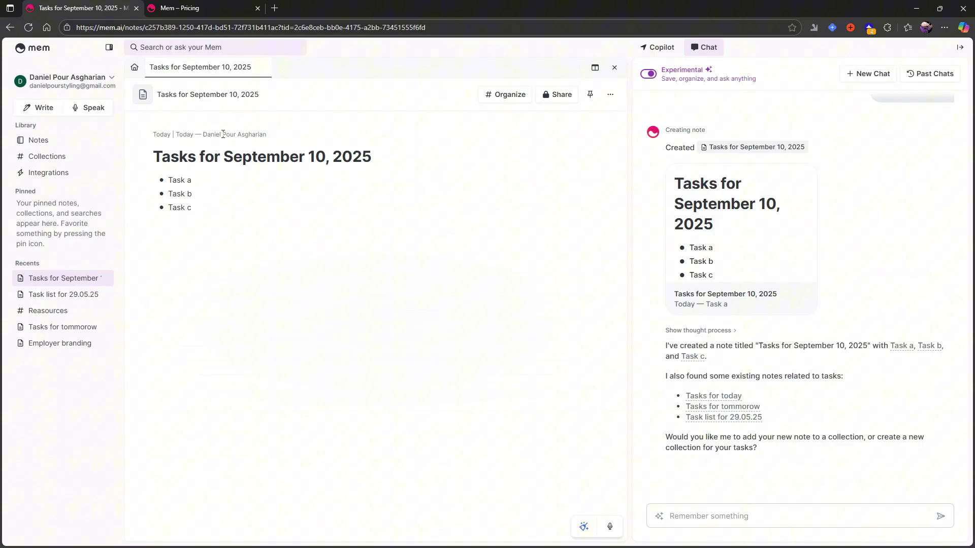
click(39, 140)
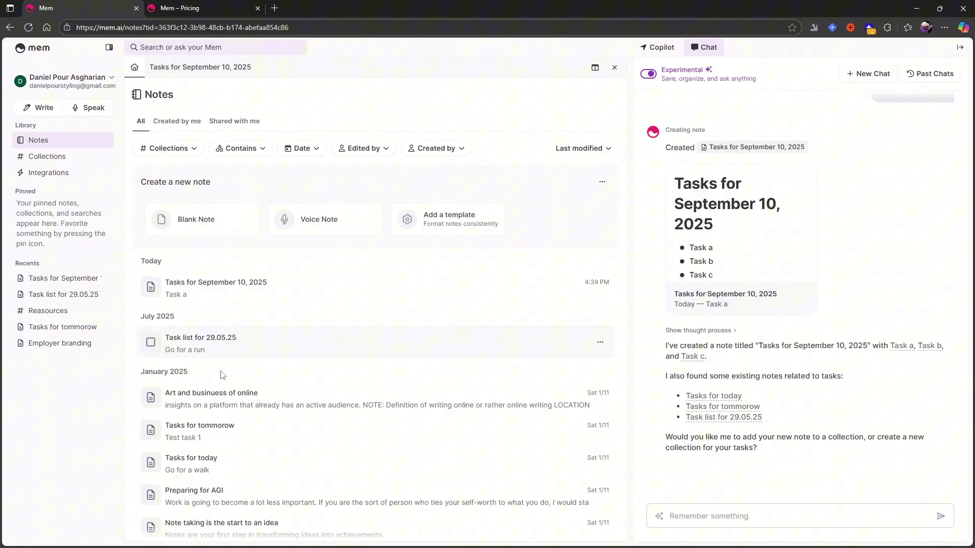
Step: Open the Art and businuess of online note beside Tasks for September 10, close it, and reopen it from Recents
click(221, 401)
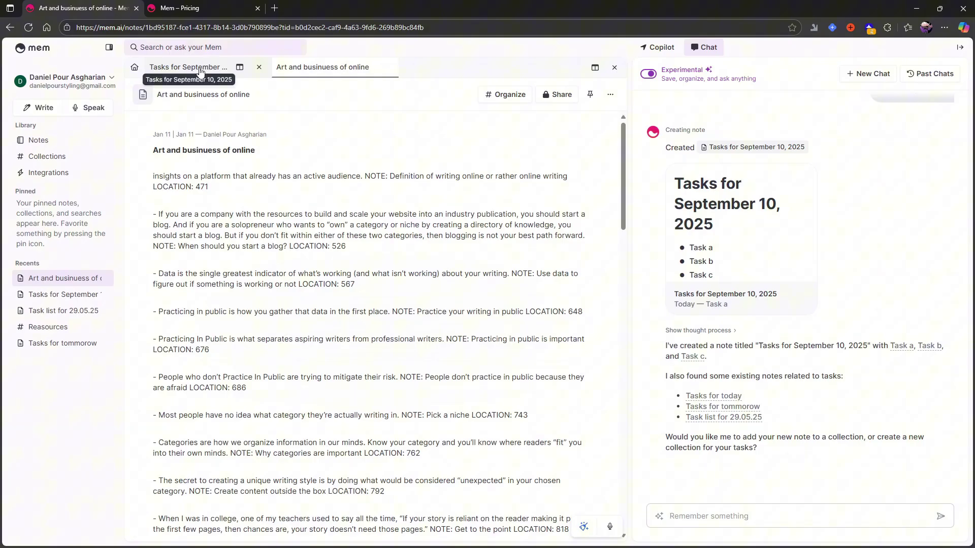
click(200, 68)
click(322, 67)
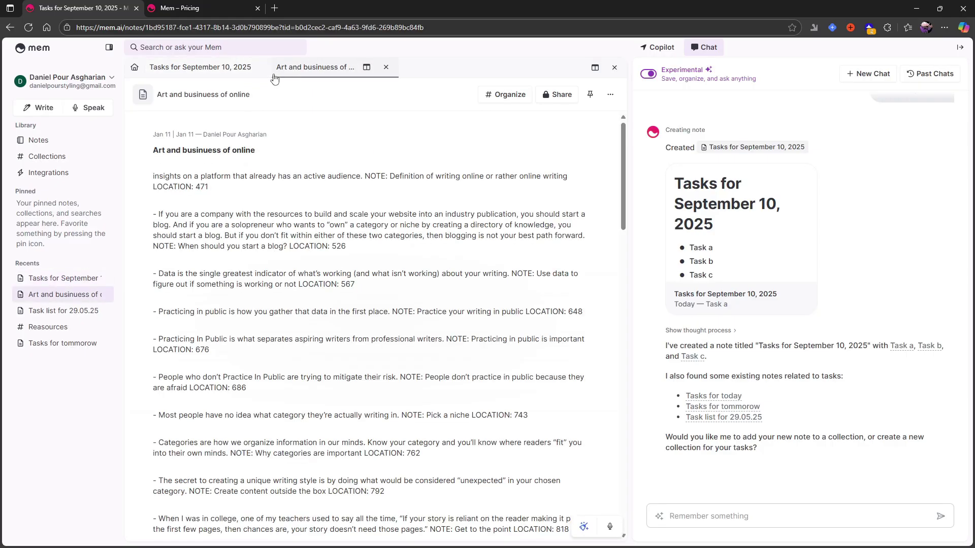
click(227, 72)
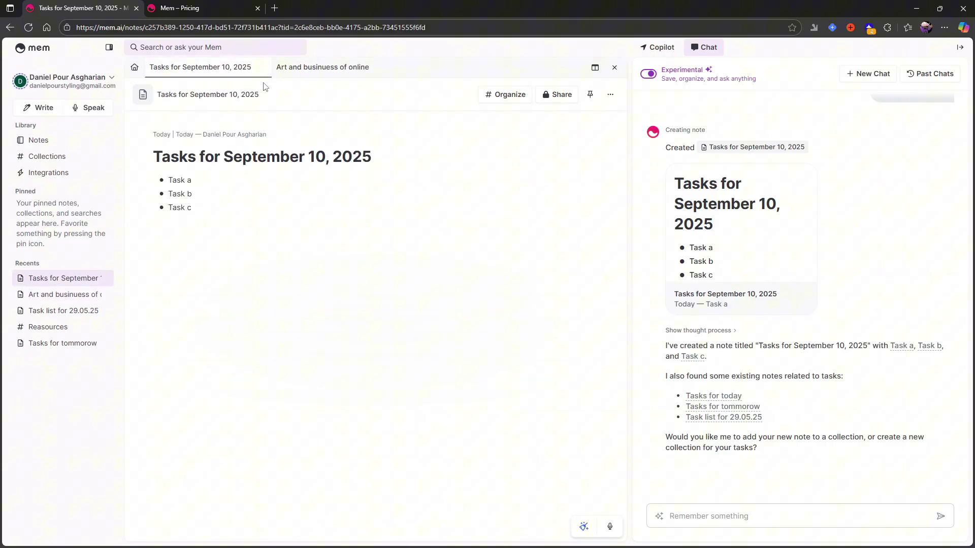
click(326, 77)
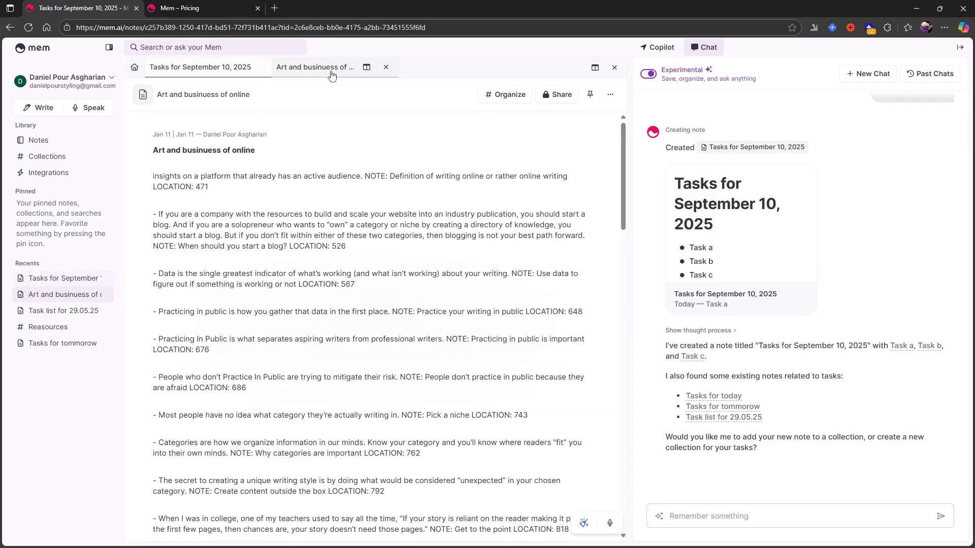
click(387, 68)
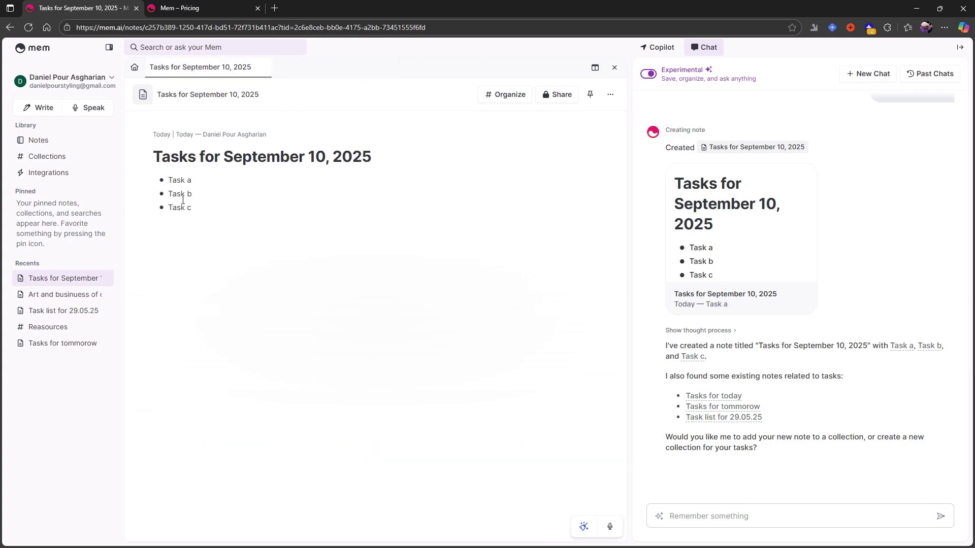
click(71, 296)
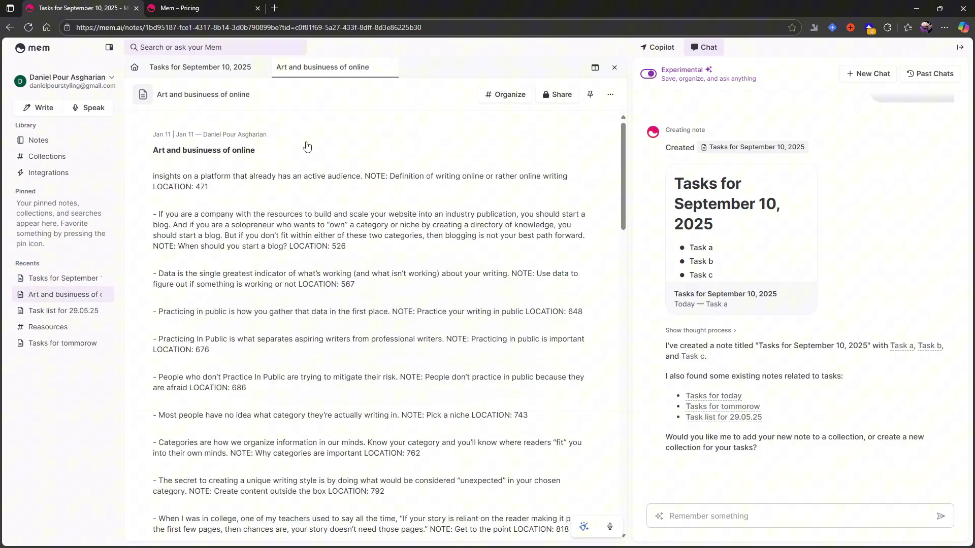
click(213, 67)
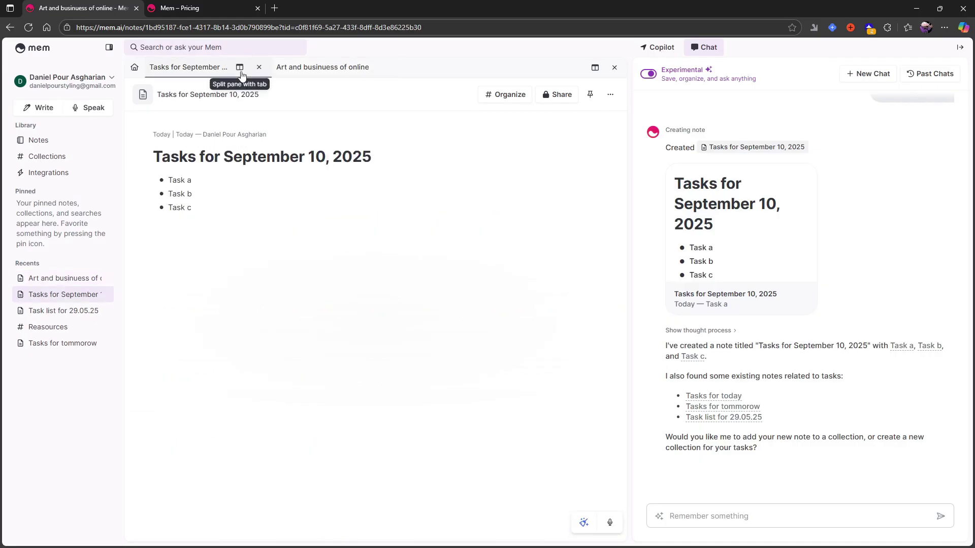
Step: Open the Integrations page listing Email, Chrome Extension, API and Zapier
click(79, 174)
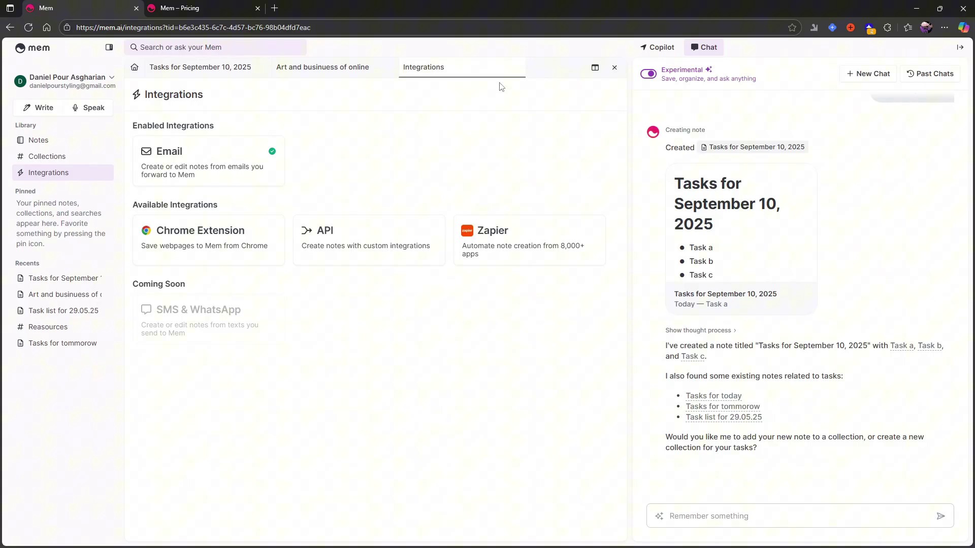
Step: Close Integrations and the chat sidebar, try a split pane with the Art note, then close it
click(514, 67)
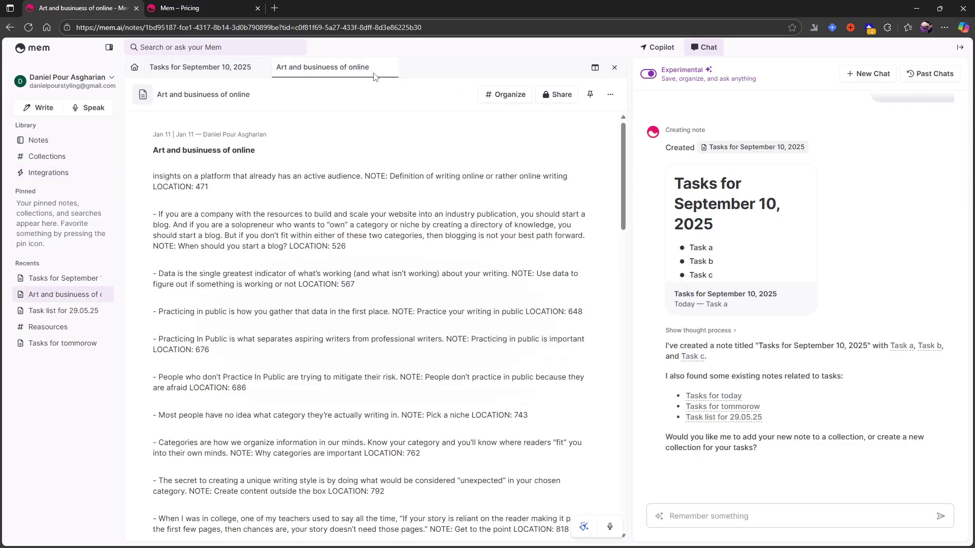
click(961, 52)
click(935, 67)
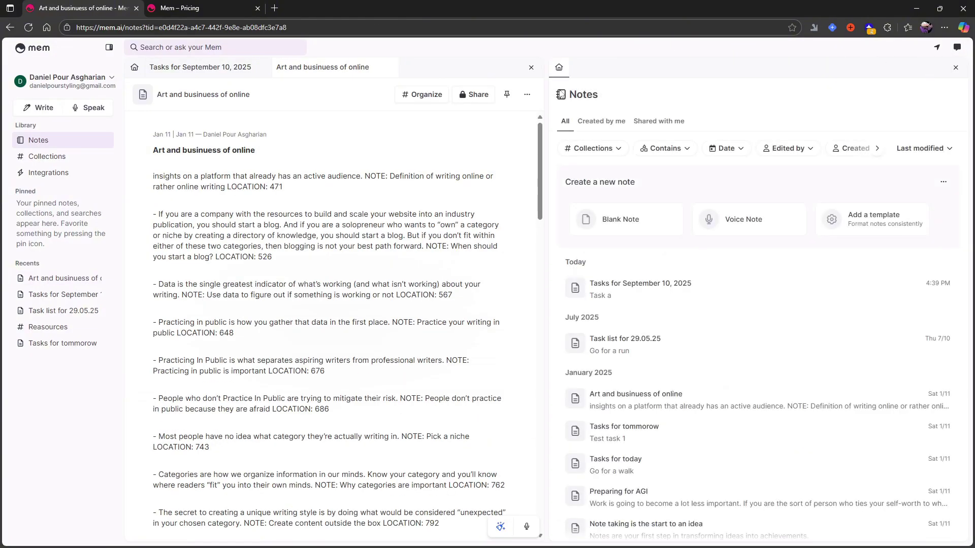
drag(310, 70, 623, 79)
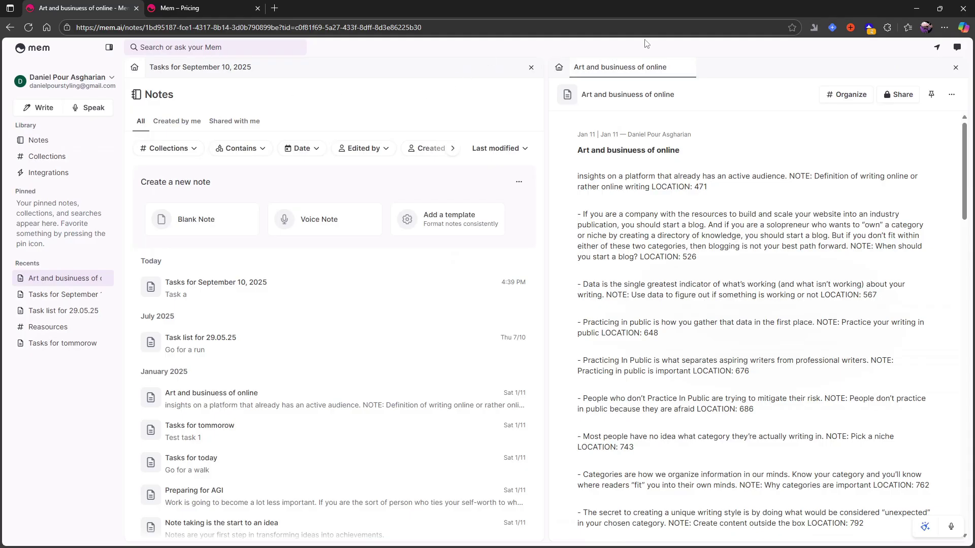
click(956, 71)
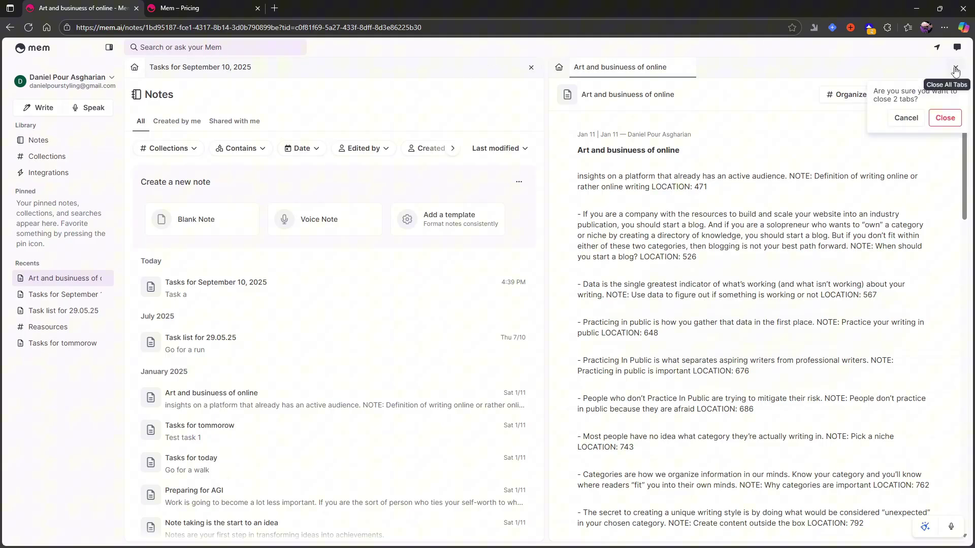
click(952, 117)
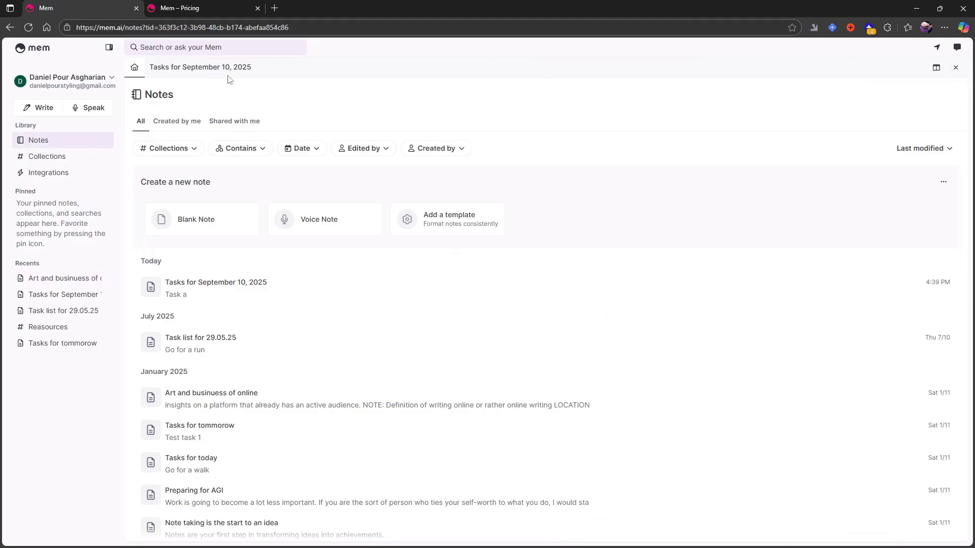
Step: Re-split with the Art and businuess of online note on the right and the Notes list on the left
click(936, 67)
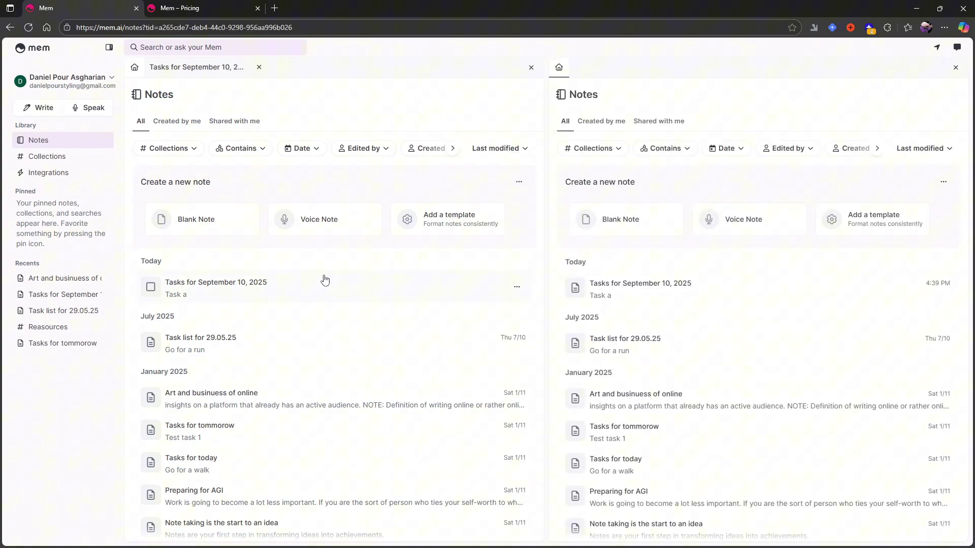
click(412, 289)
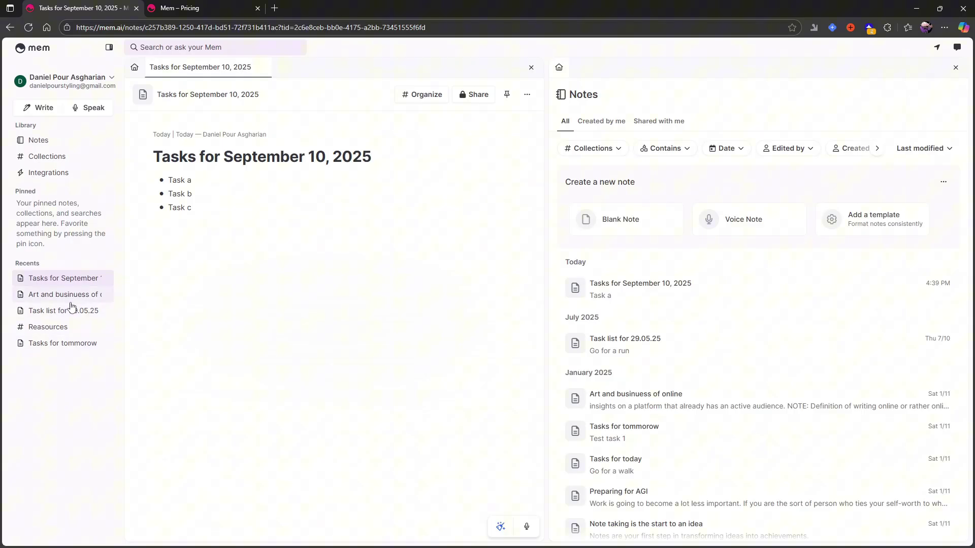
click(71, 302)
drag(330, 66, 586, 122)
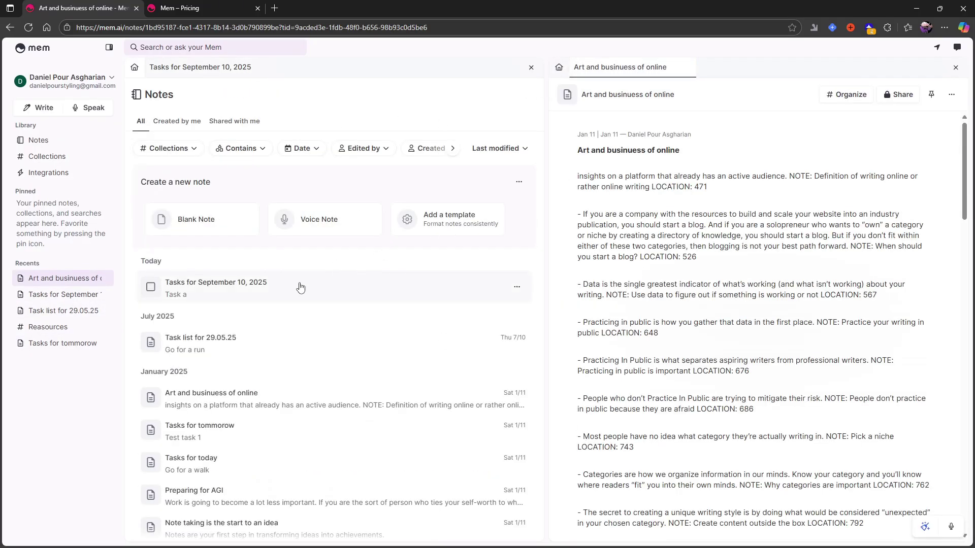
click(191, 65)
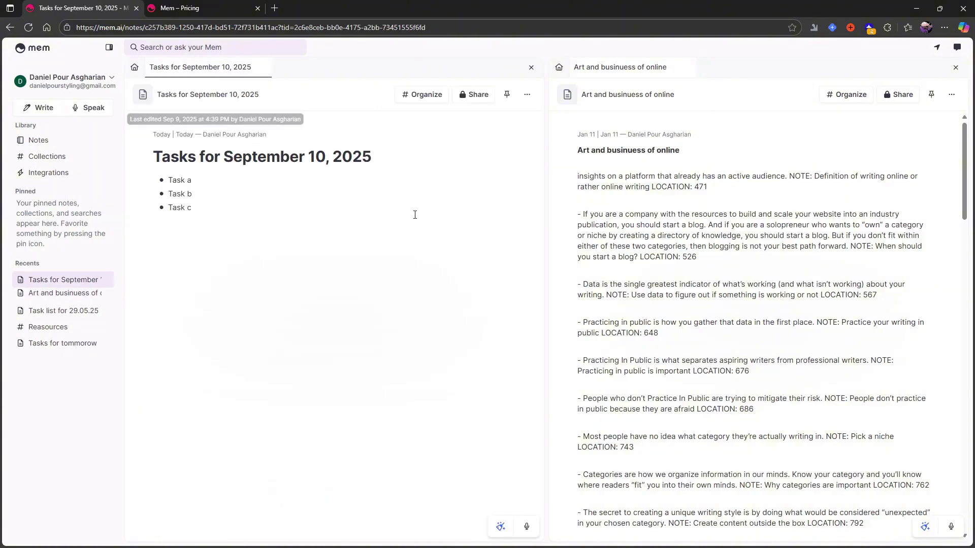
click(136, 64)
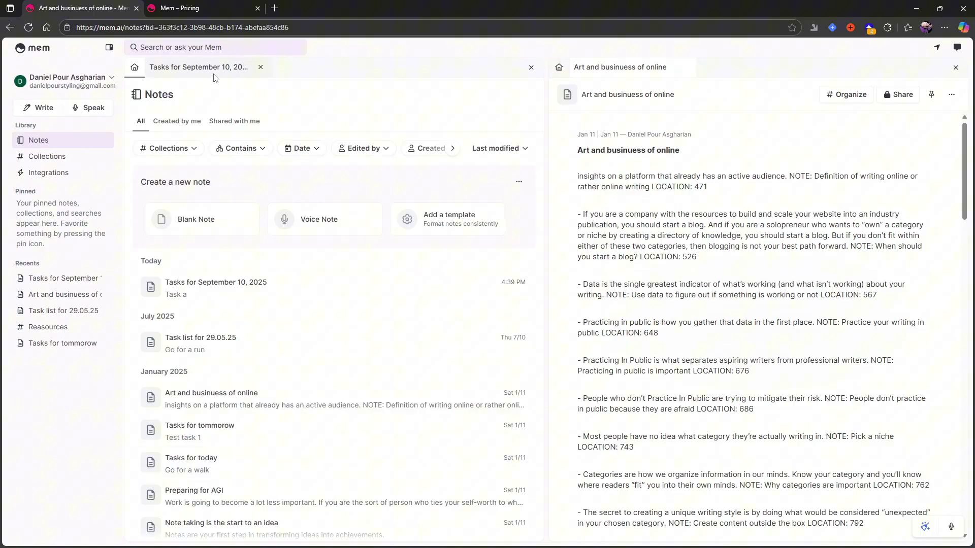
Step: Put Tasks for September 10, 2025 on the left and Tasks for tommorow on the right, closing the Art and extra tabs
click(218, 437)
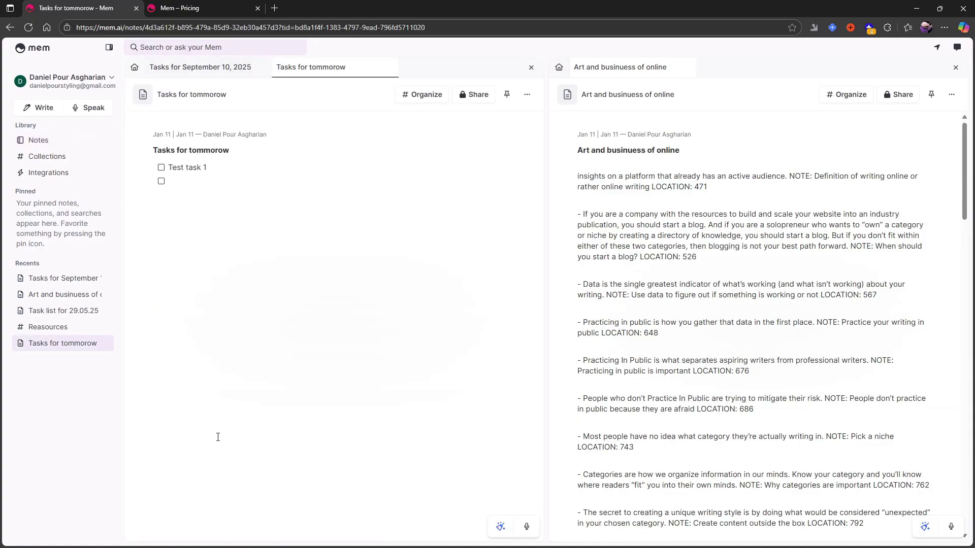
click(64, 294)
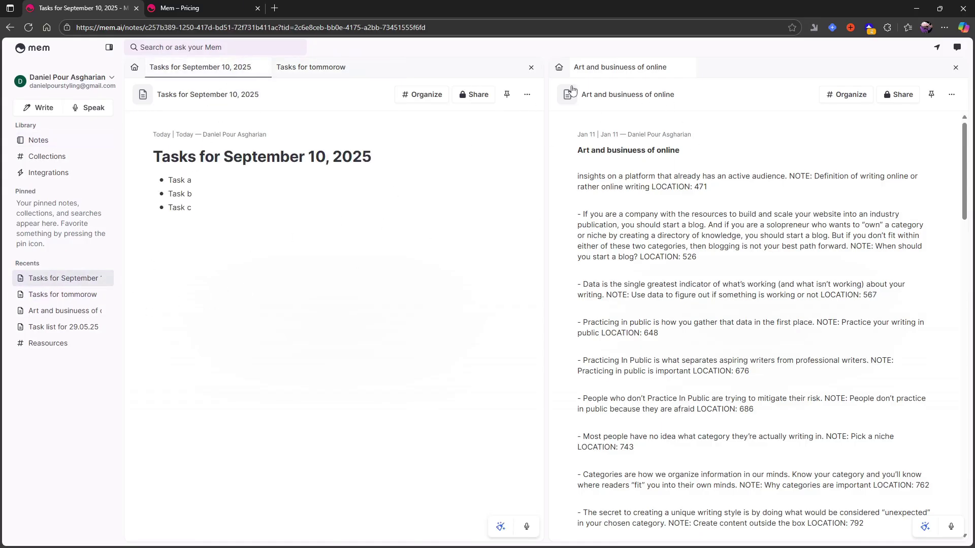
click(688, 68)
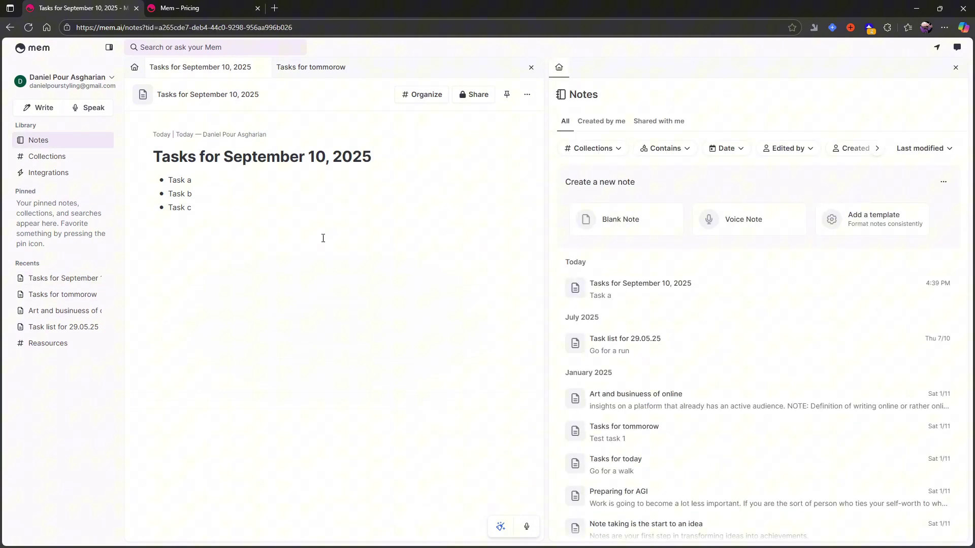
click(330, 66)
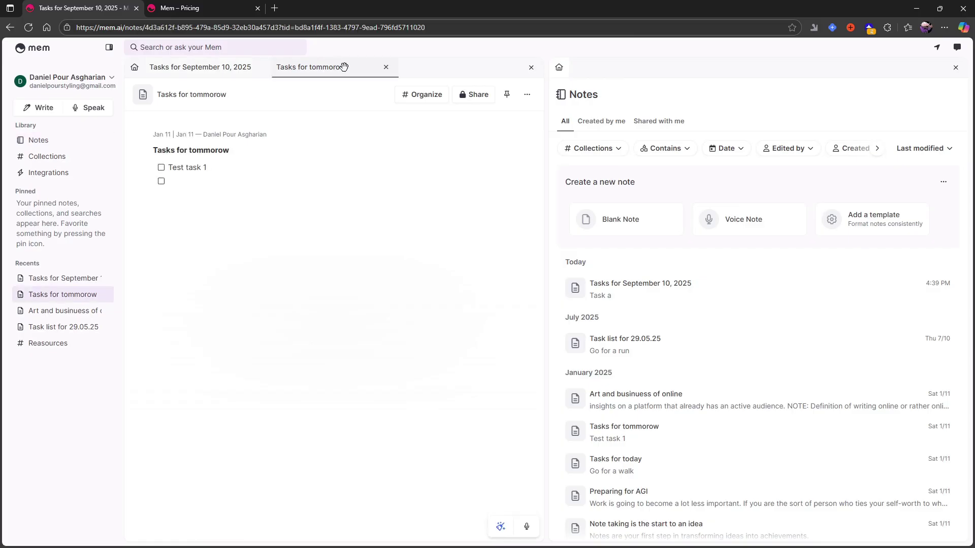
click(387, 68)
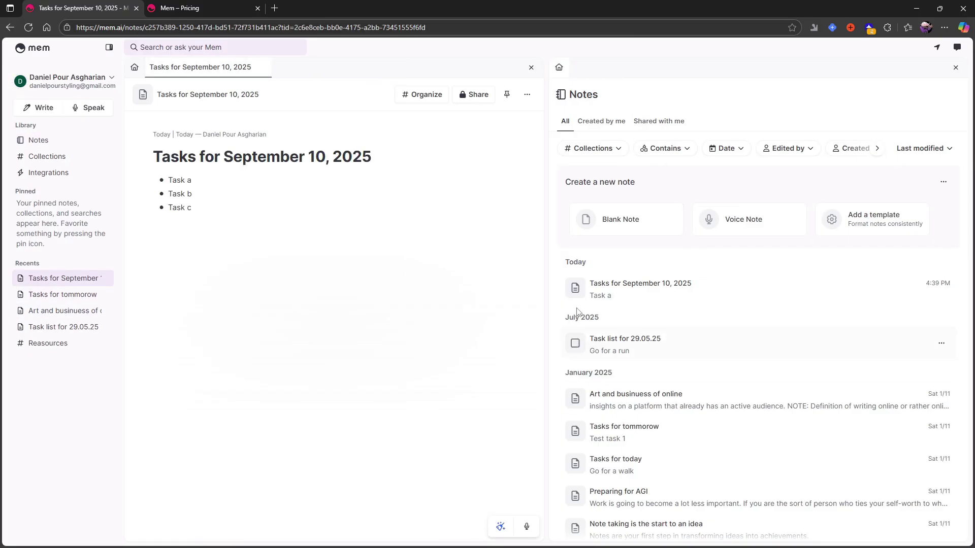
click(623, 436)
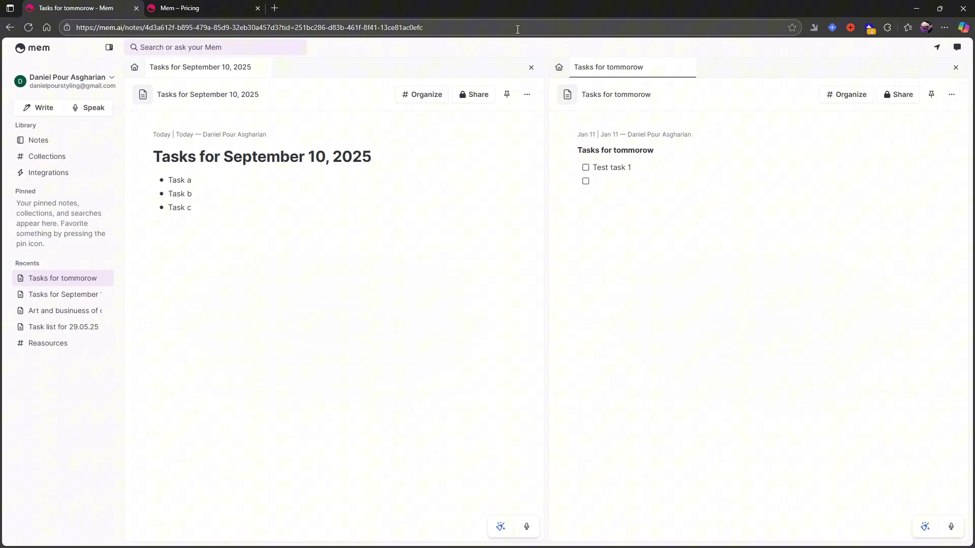
click(530, 68)
click(513, 118)
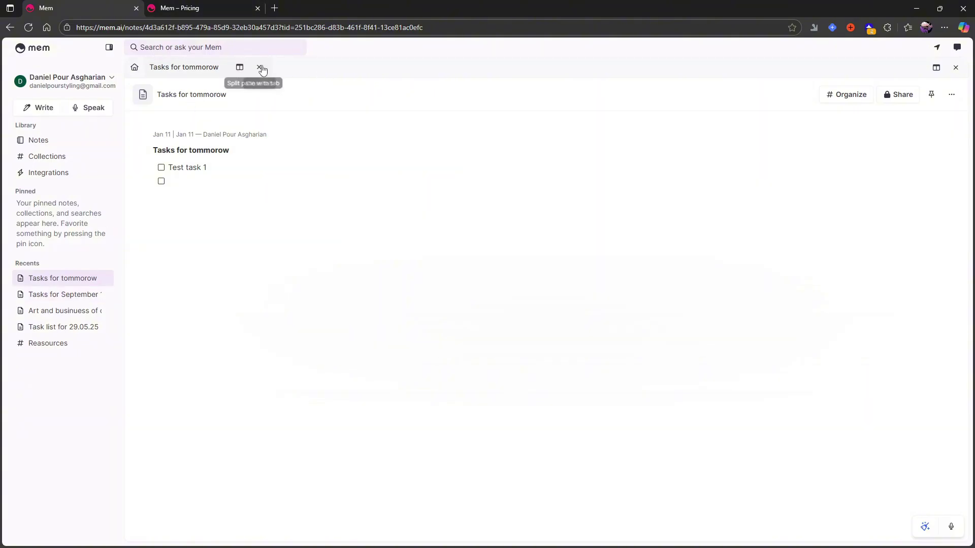
click(258, 68)
click(955, 68)
scroll(712, 372, down, 1)
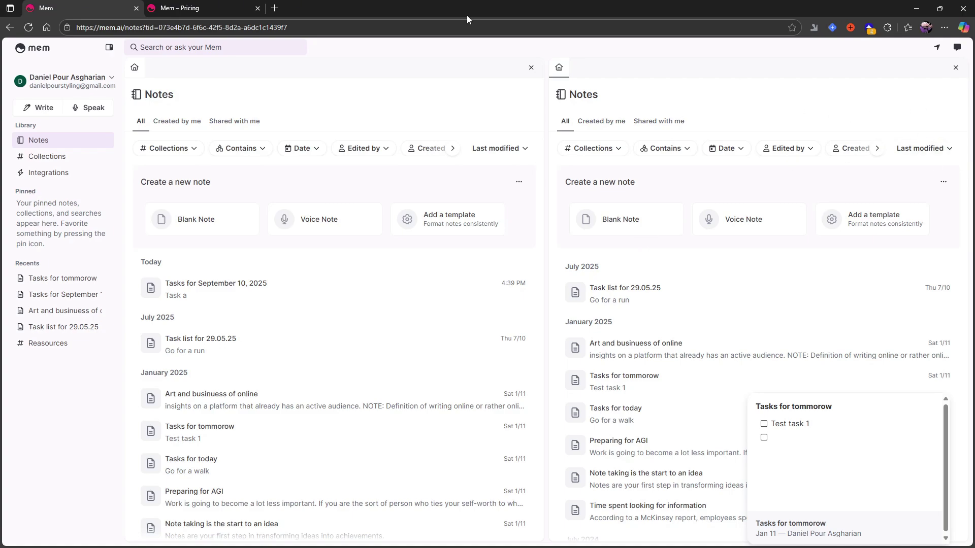
click(263, 51)
click(232, 105)
scroll(857, 254, down, 3)
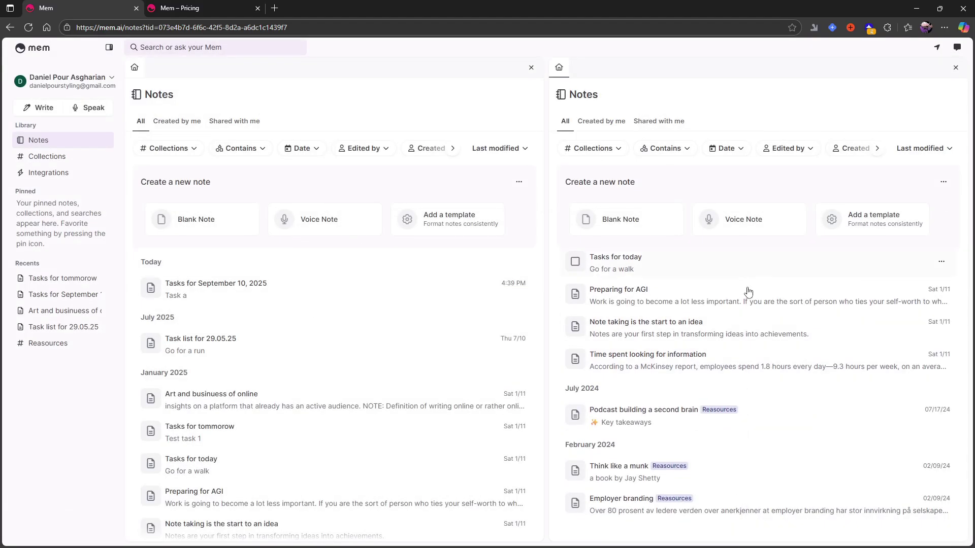
scroll(754, 336, up, 3)
scroll(756, 327, down, 4)
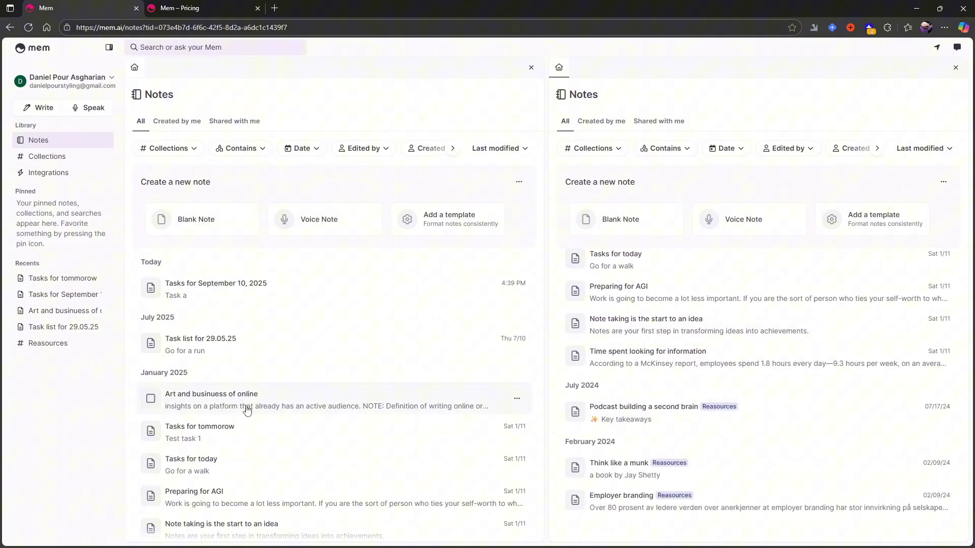
click(303, 405)
click(655, 475)
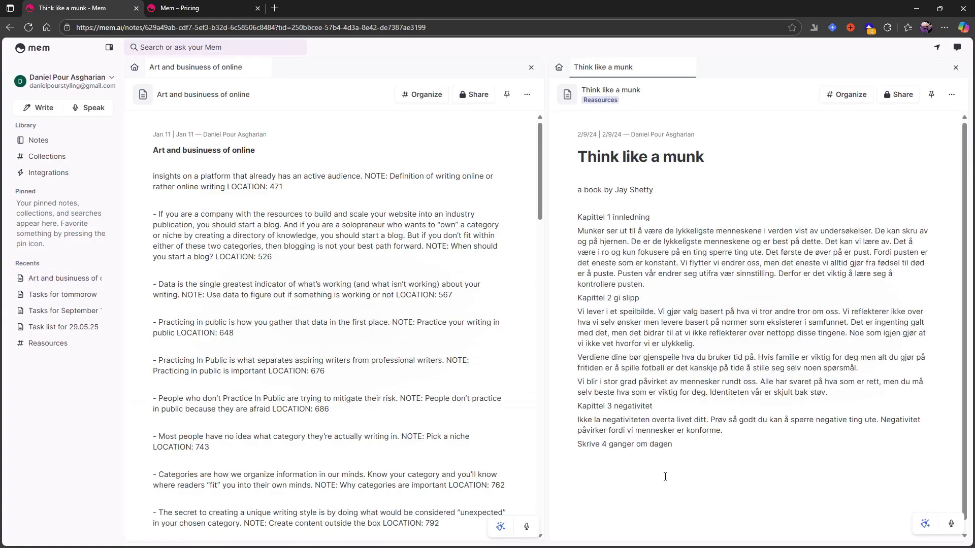
click(955, 68)
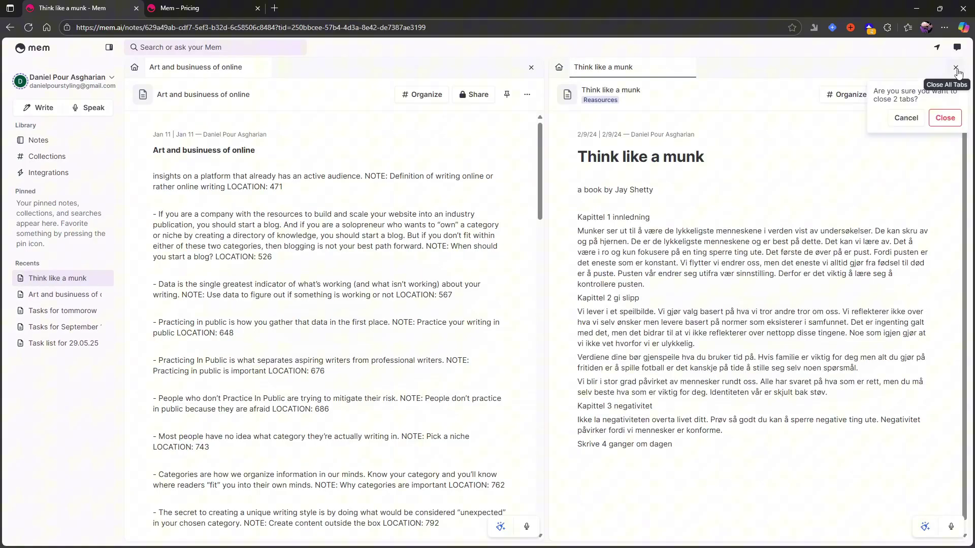
click(945, 118)
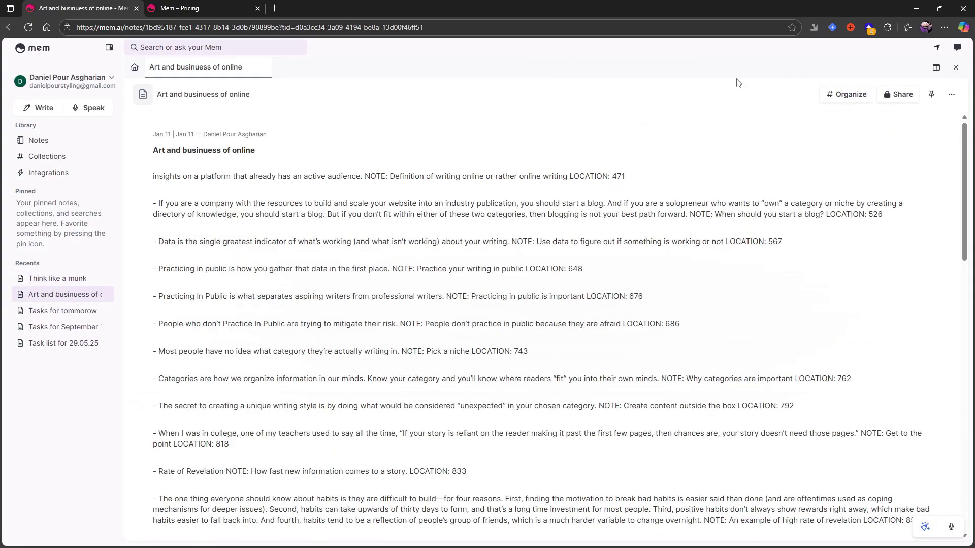
click(936, 67)
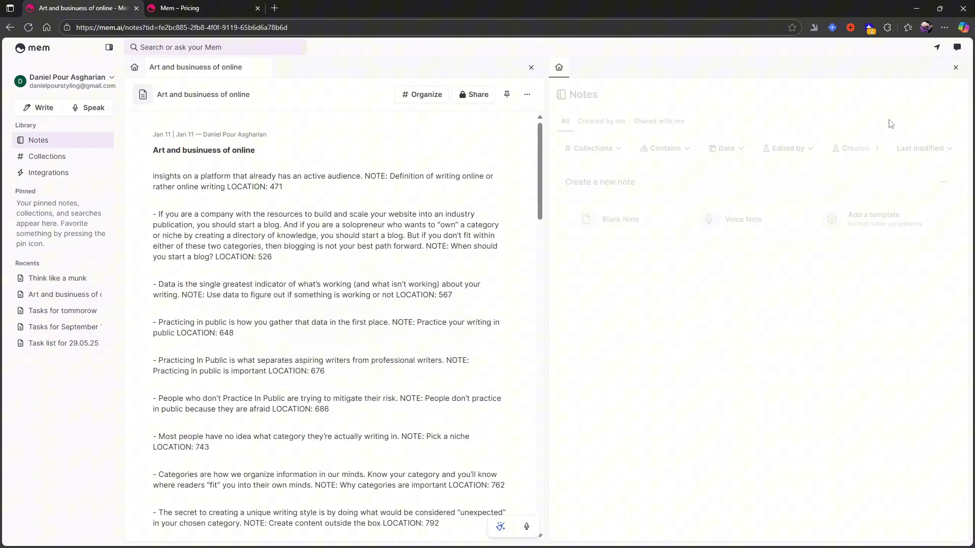
scroll(732, 373, down, 3)
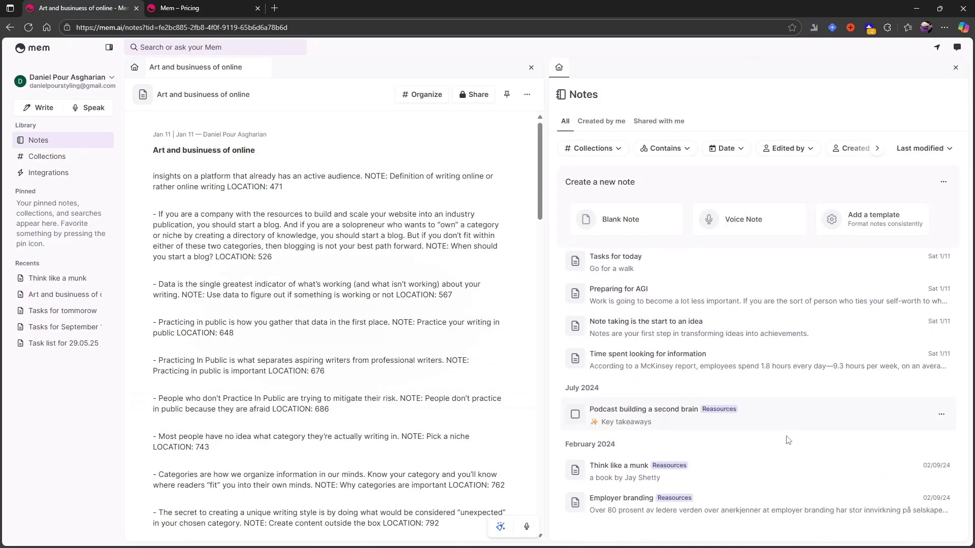
scroll(731, 374, up, 3)
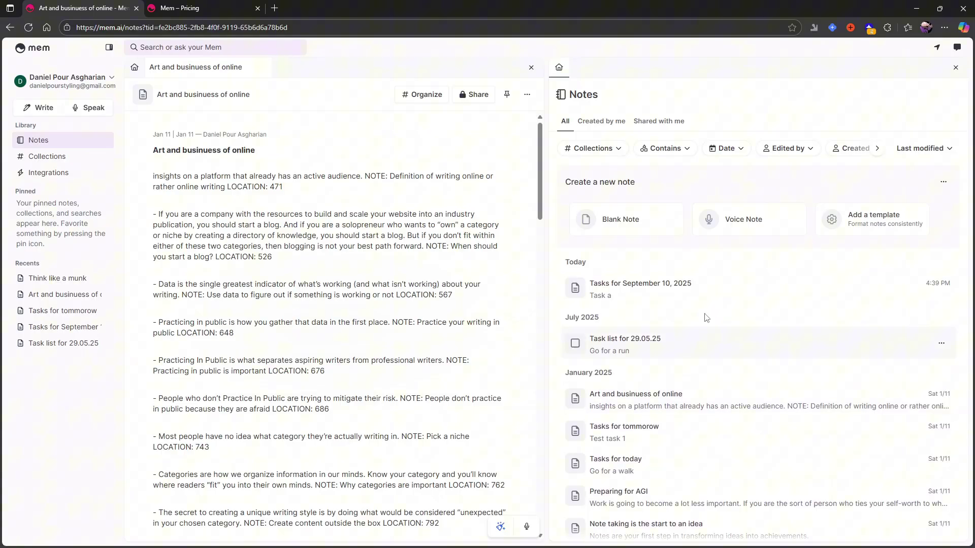
scroll(674, 338, down, 2)
scroll(674, 338, down, 3)
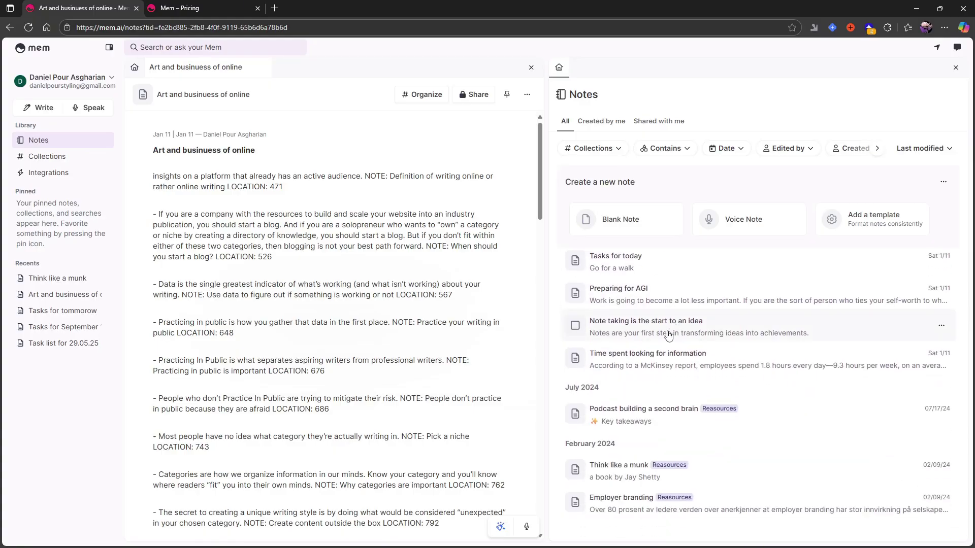
mouse_move(666, 321)
scroll(725, 414, up, 1)
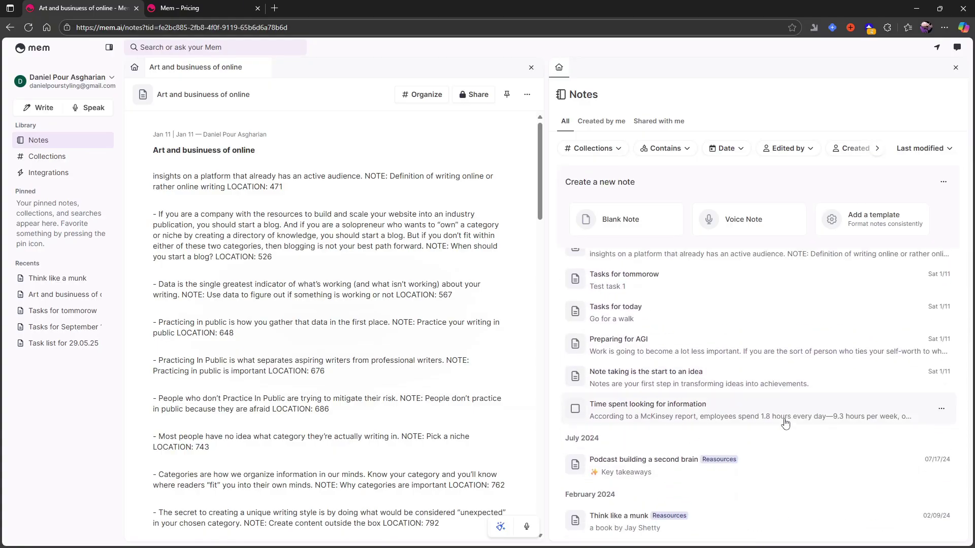
Step: Start a voice note, grant microphone access with Tillat, and finish the 00:33 recording with Done
mouse_move(785, 423)
click(754, 222)
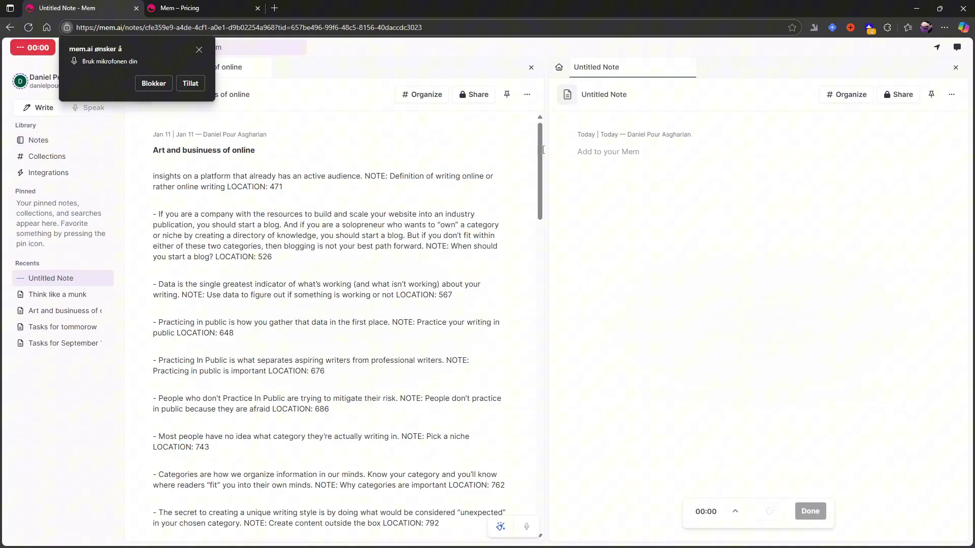
click(191, 82)
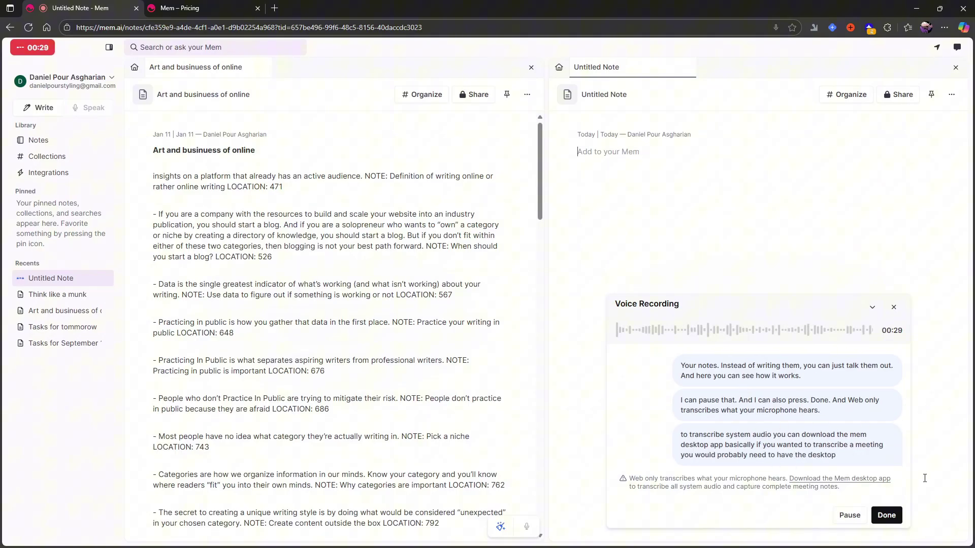
click(883, 516)
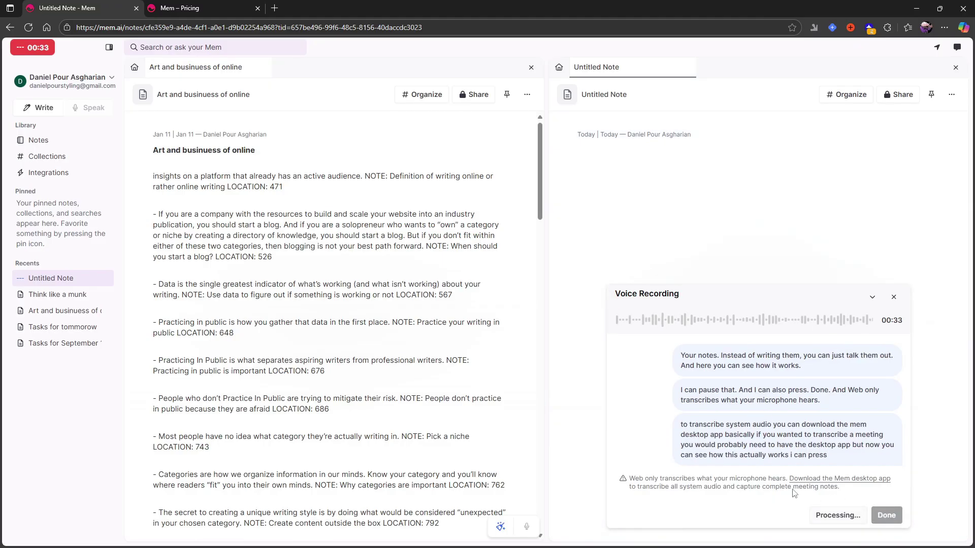
Step: Accept Mem's suggested edits, turning the voice recording into the three-section 'How to Use Audio Transcription' note
scroll(205, 337, down, 2)
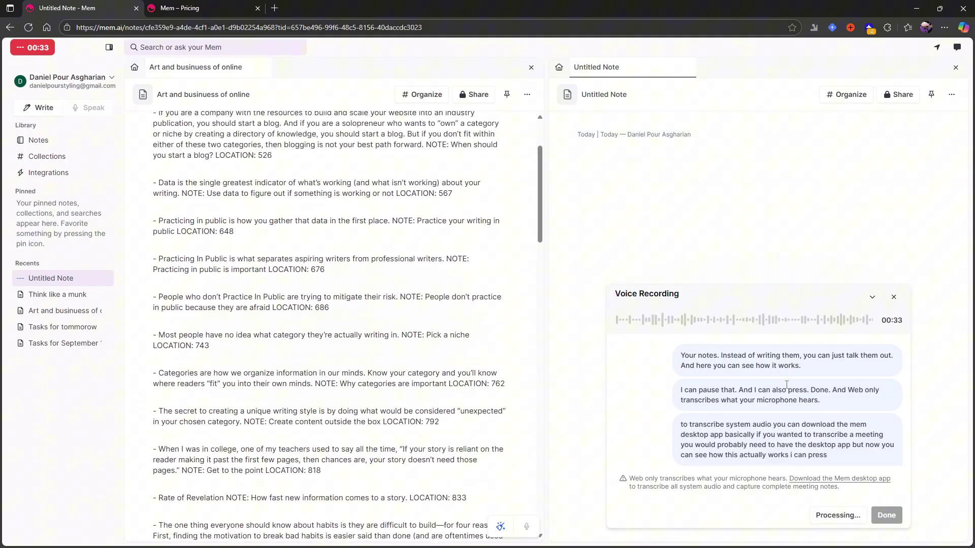
scroll(252, 236, down, 5)
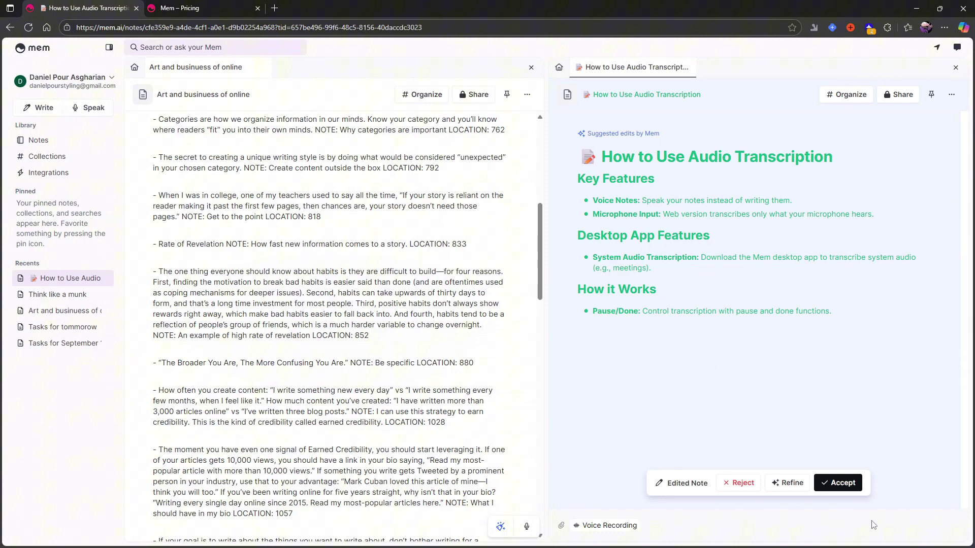
click(846, 483)
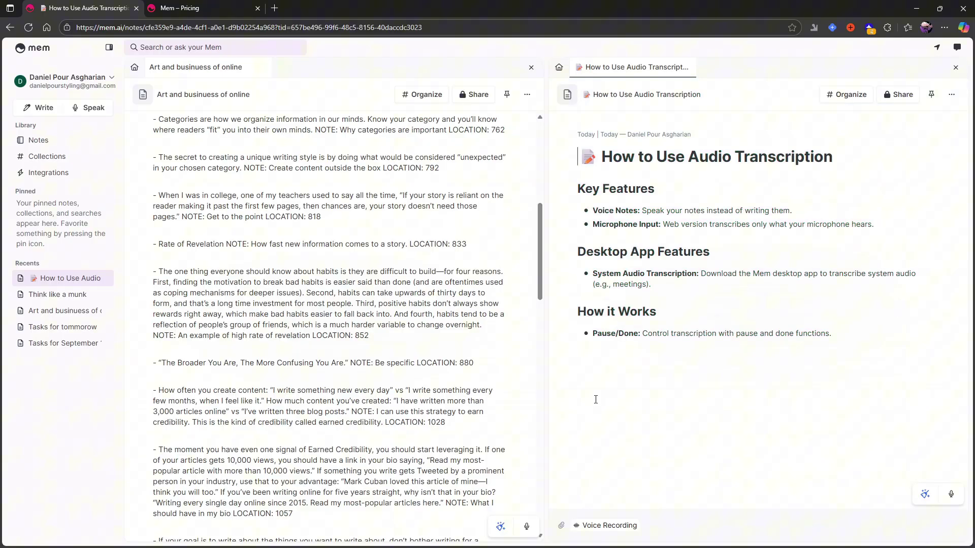
Step: Close both tabs in the right split pane and return to the Notes list
click(955, 69)
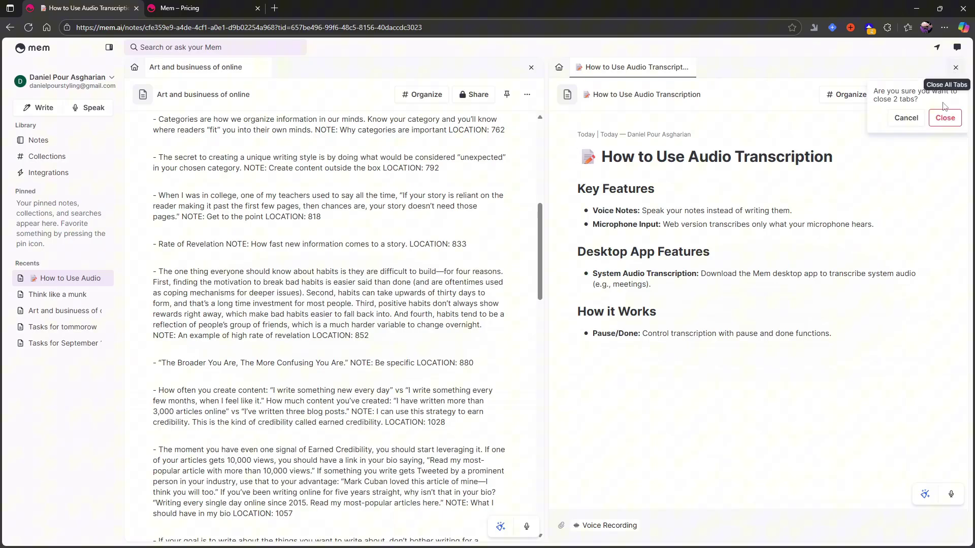
click(945, 118)
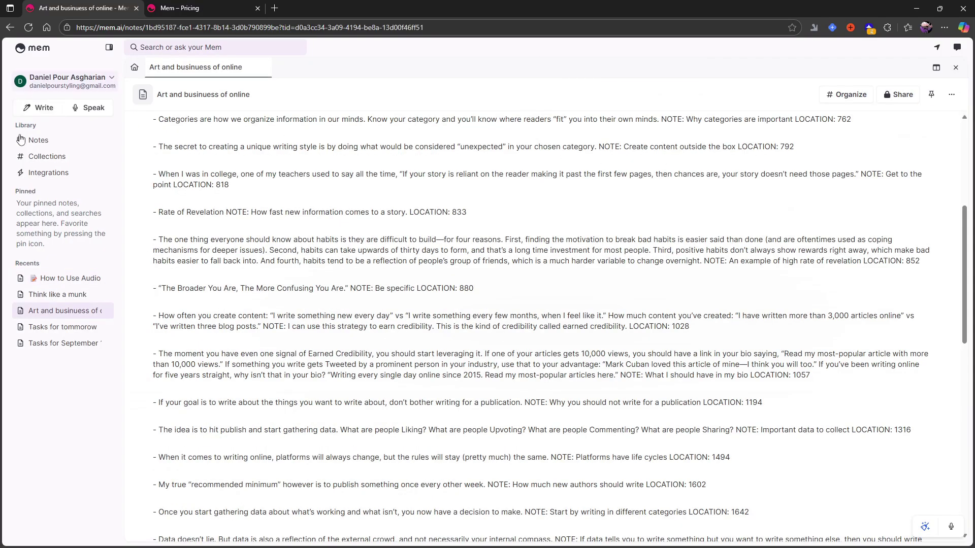
click(41, 145)
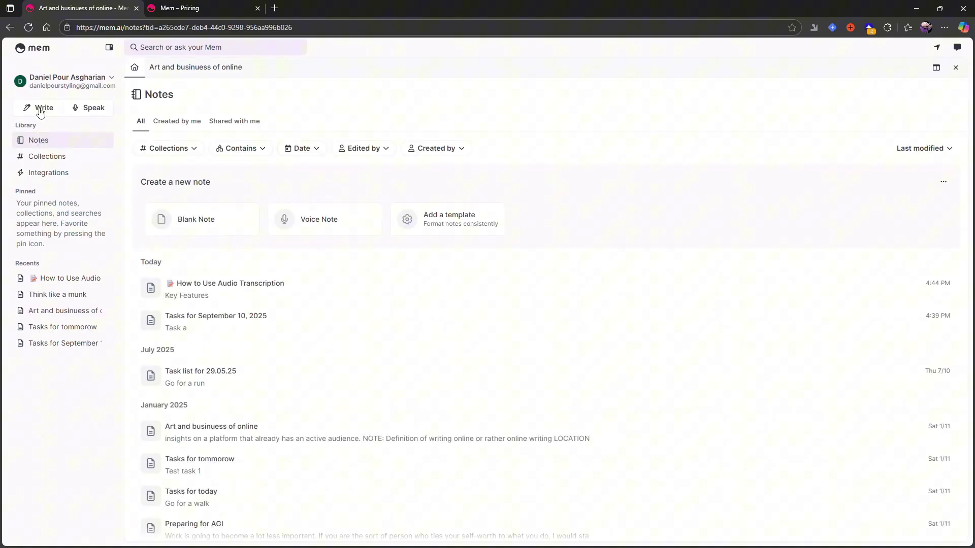
Step: Create a blank note, try the / insert menu, then discard the empty note and return to Notes
click(40, 107)
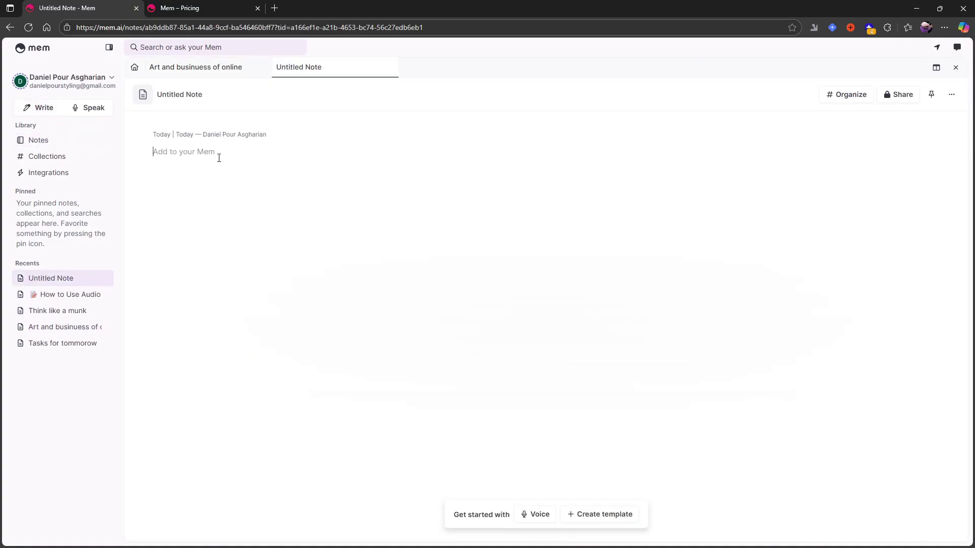
text(/)
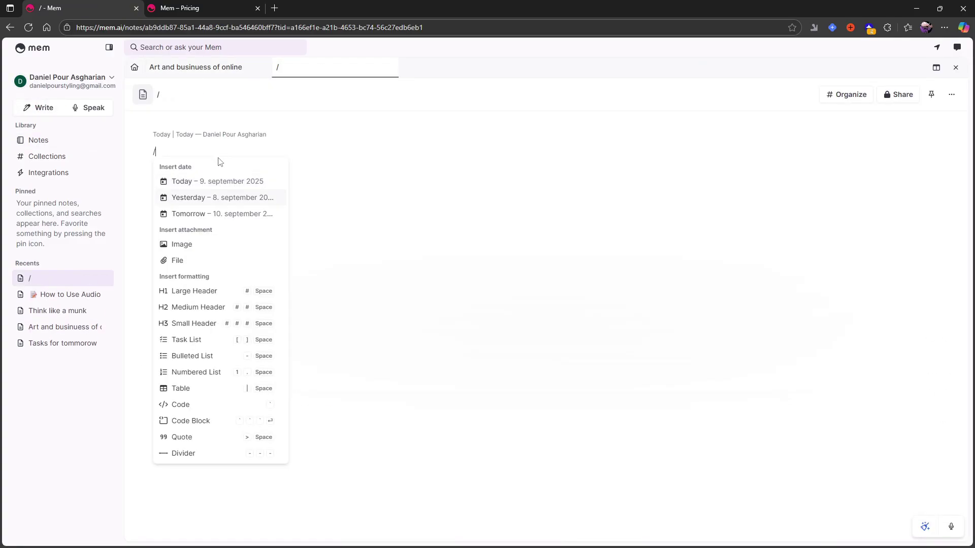
key(Escape)
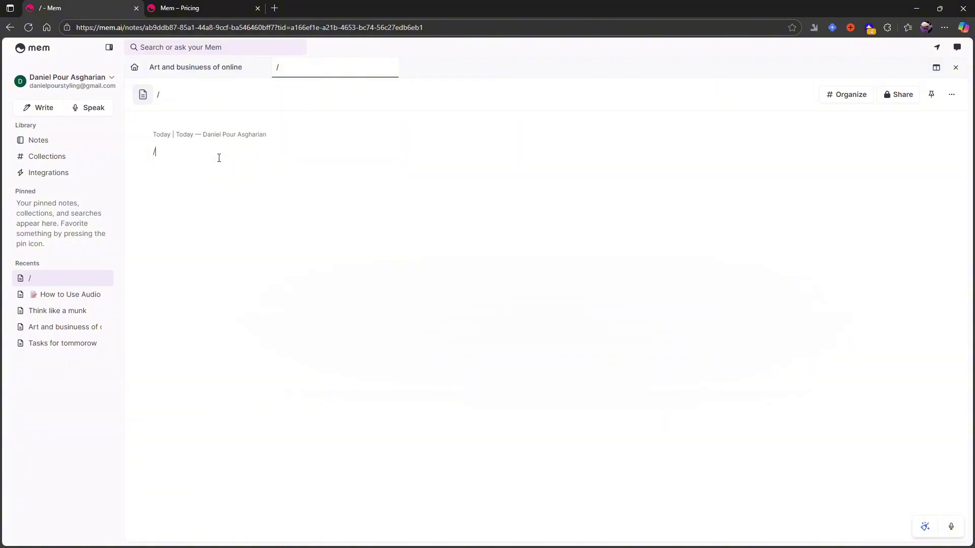
key(BackSpace)
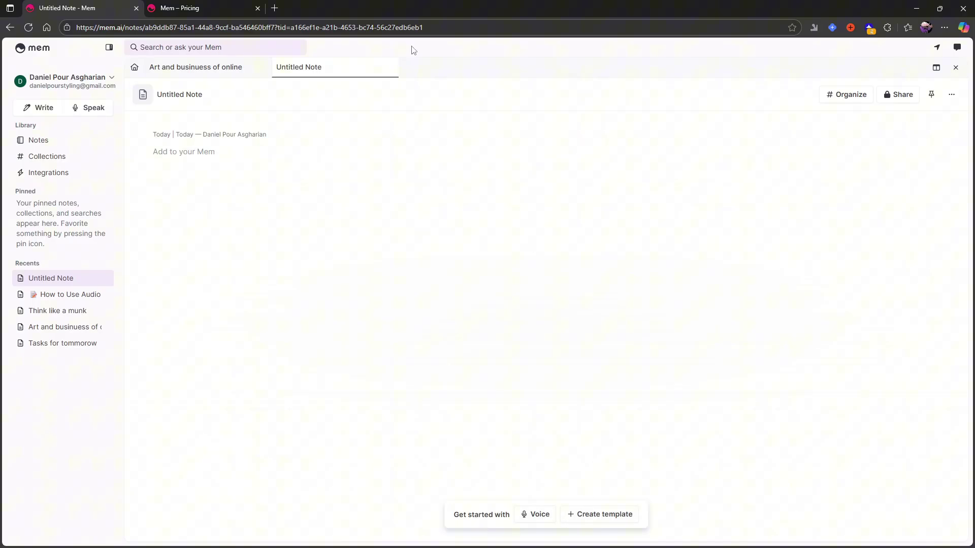
click(386, 67)
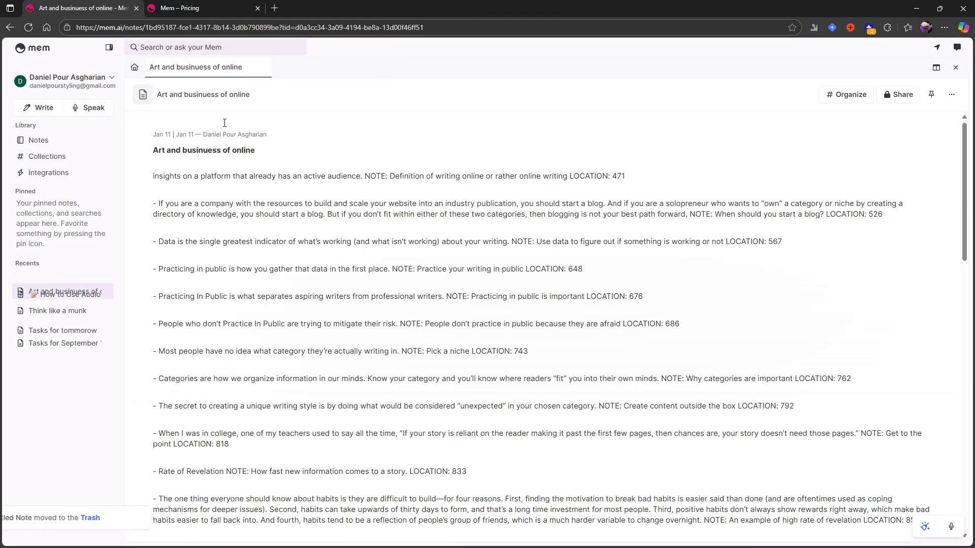
click(62, 147)
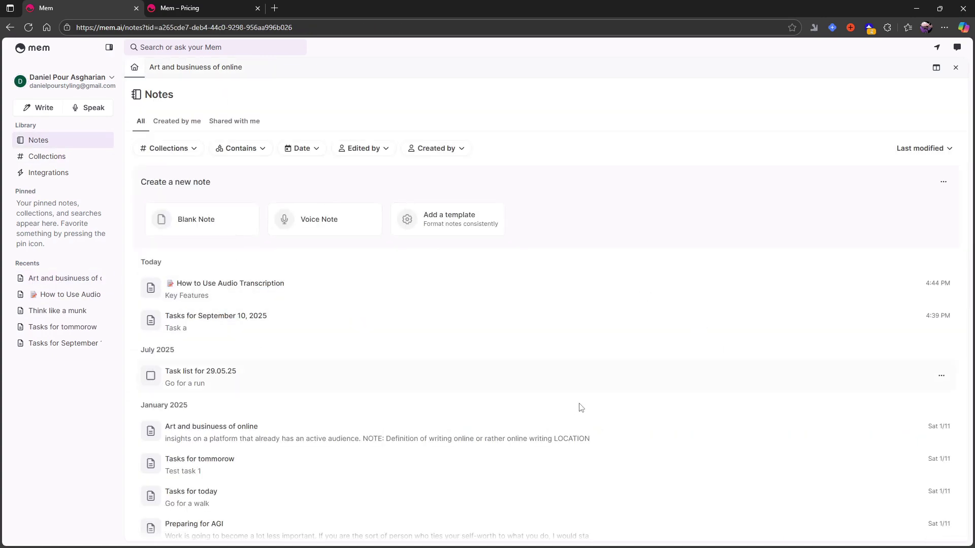
Step: Open the chat sidebar, start a fresh chat, and compare the Copilot and Chat views
scroll(524, 359, down, 3)
scroll(522, 366, down, 1)
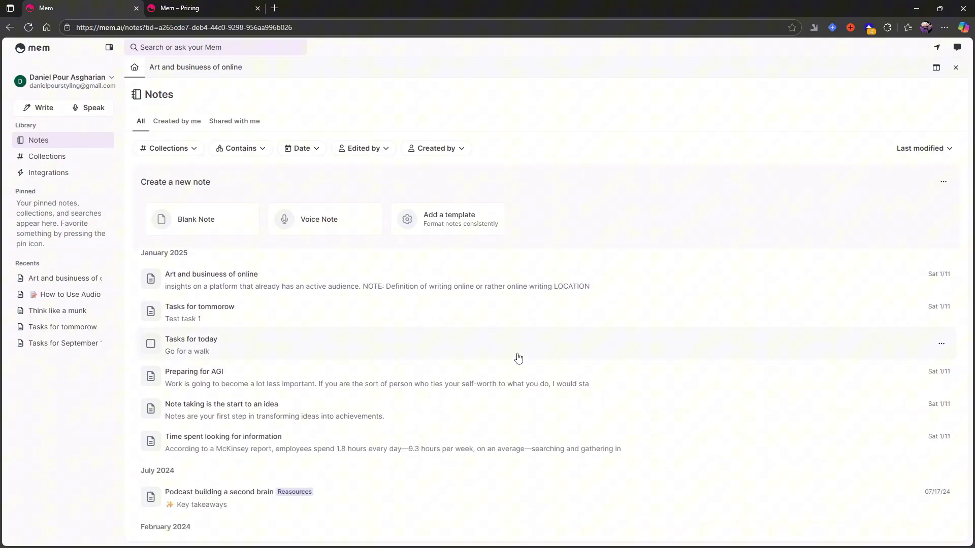
mouse_move(510, 356)
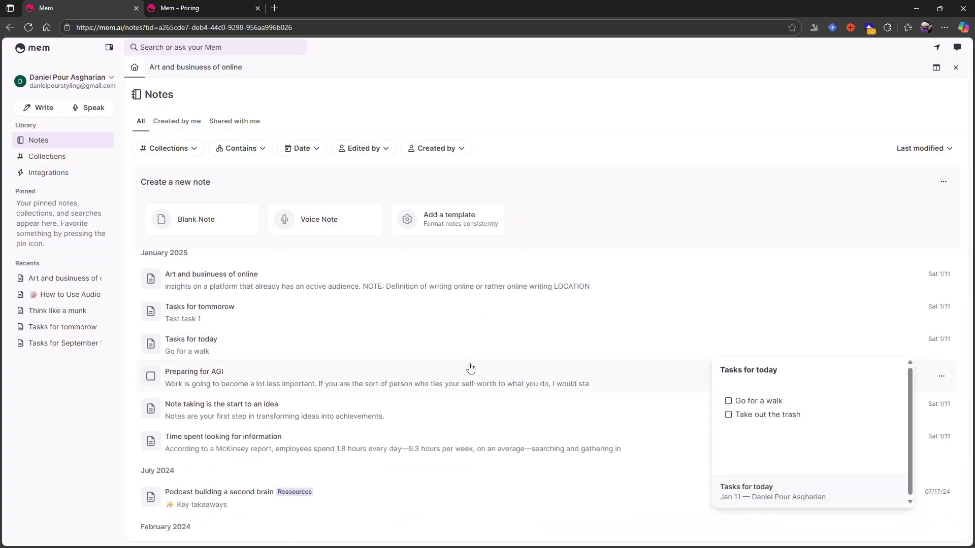
scroll(457, 346, up, 2)
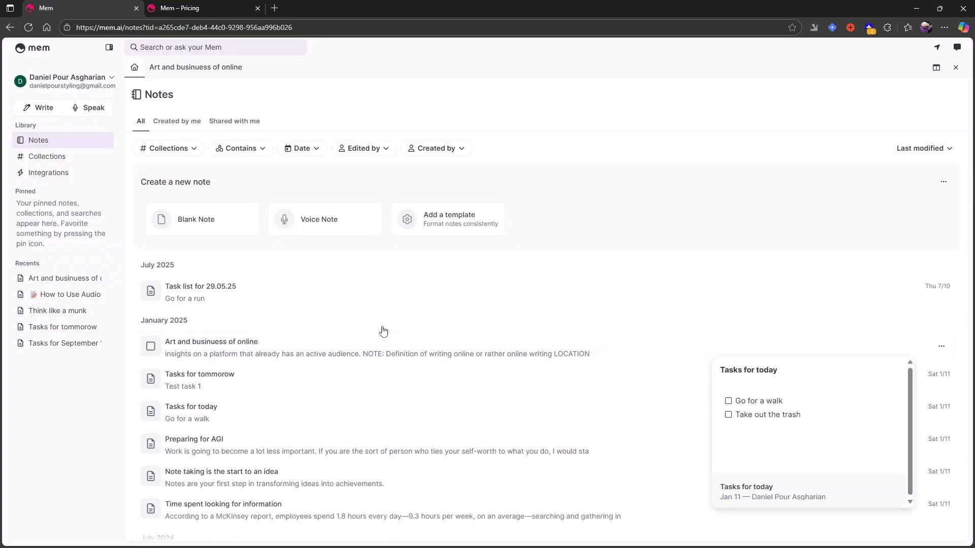
click(958, 47)
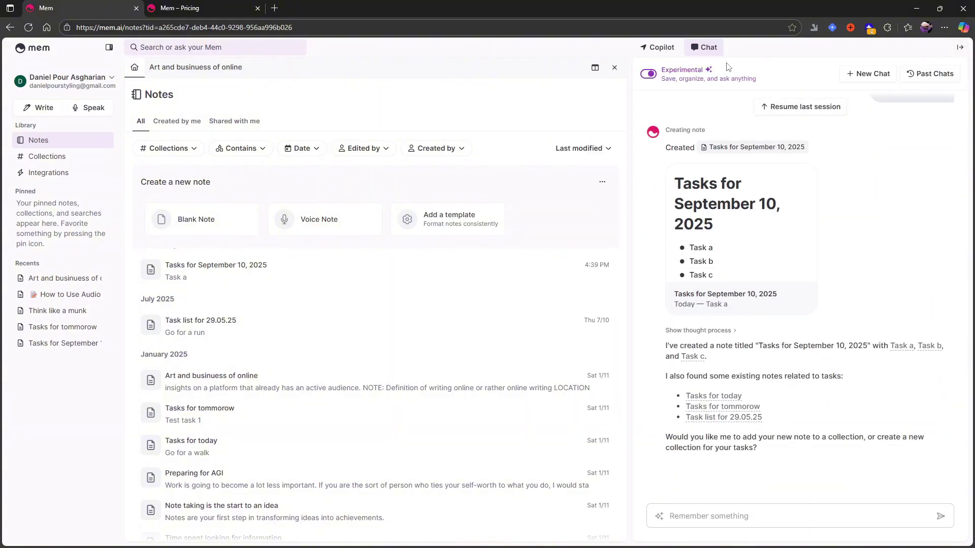
click(696, 49)
click(657, 47)
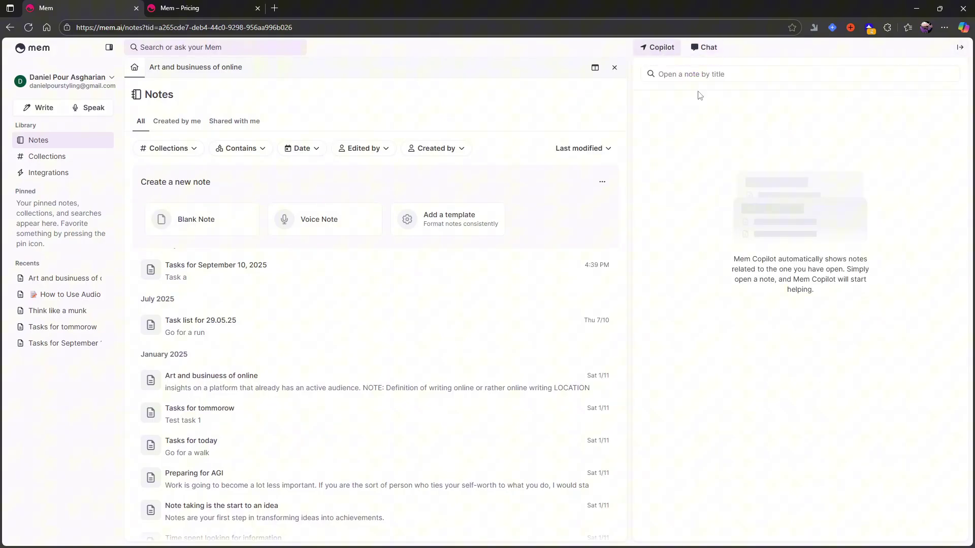
click(707, 46)
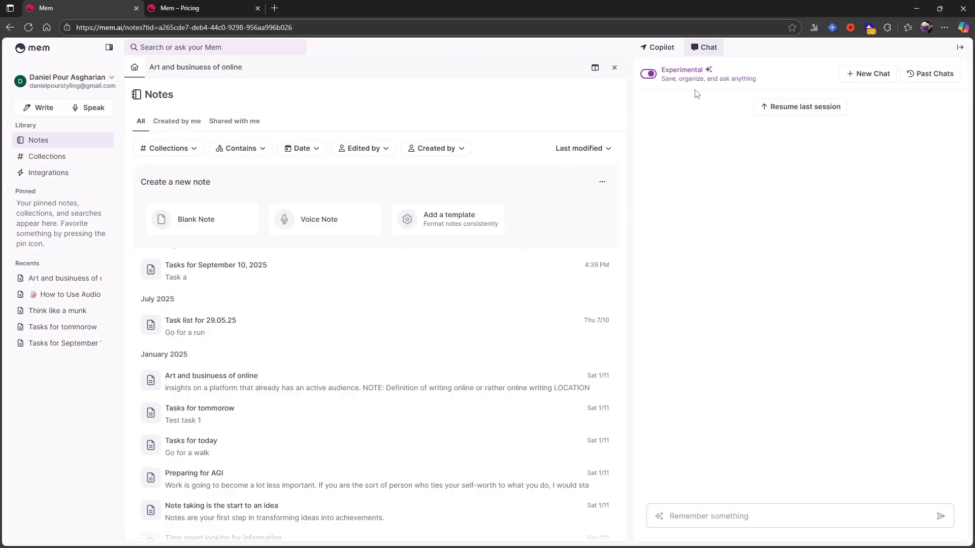
Step: Toggle between Classic and Experimental modes, reopen the sidebar in Experimental, and resume the tasks-note conversation
click(647, 75)
click(650, 76)
click(648, 76)
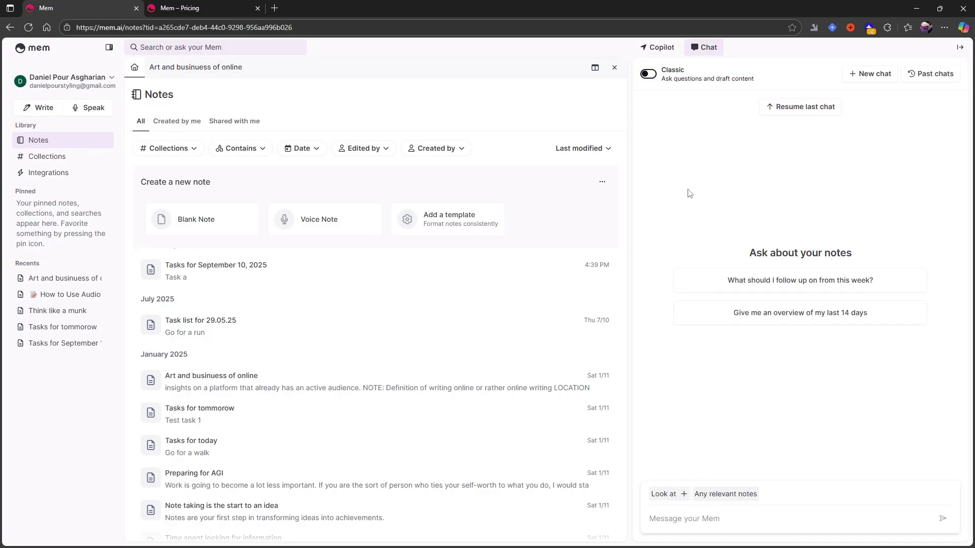
click(955, 50)
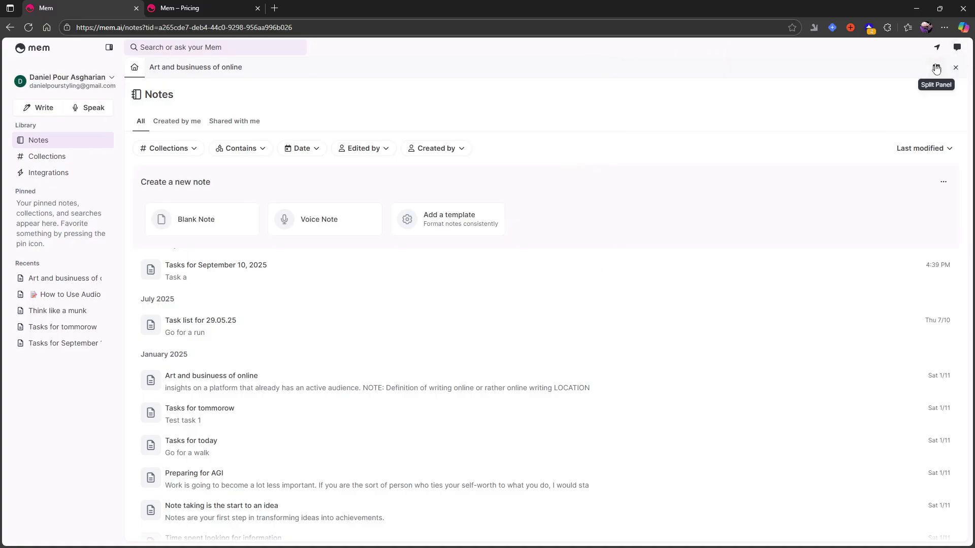
click(957, 47)
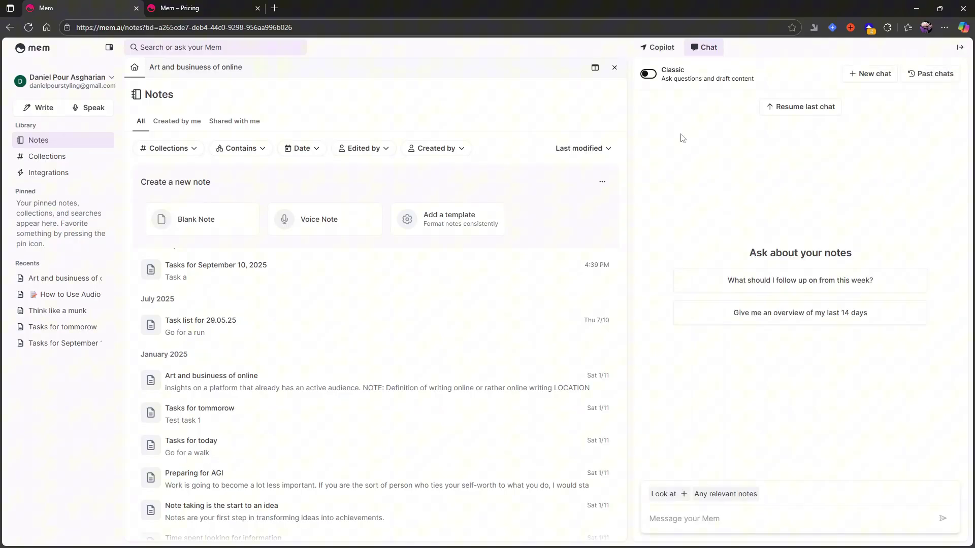
click(648, 75)
click(766, 113)
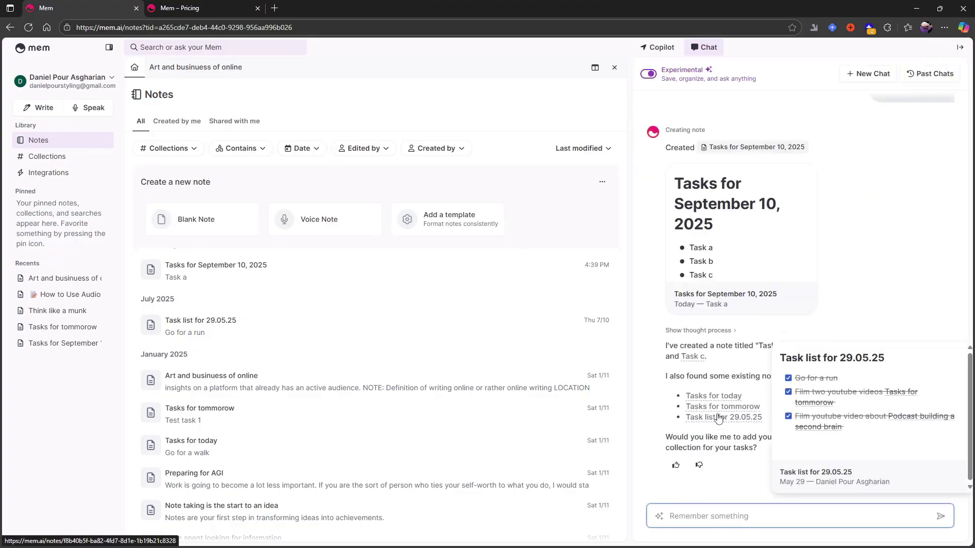
scroll(706, 343, up, 2)
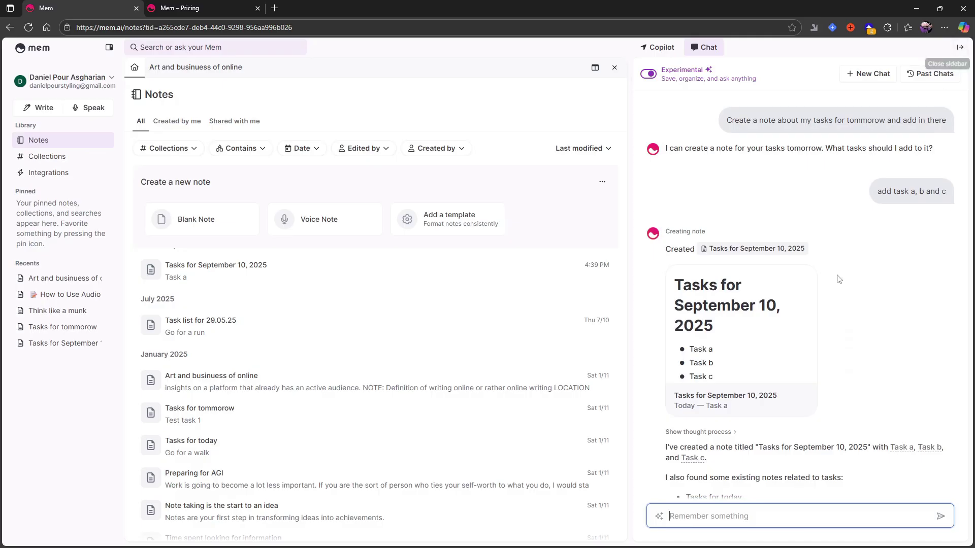
Step: Close the Chat sidebar so the Notes library fills the full window
click(961, 47)
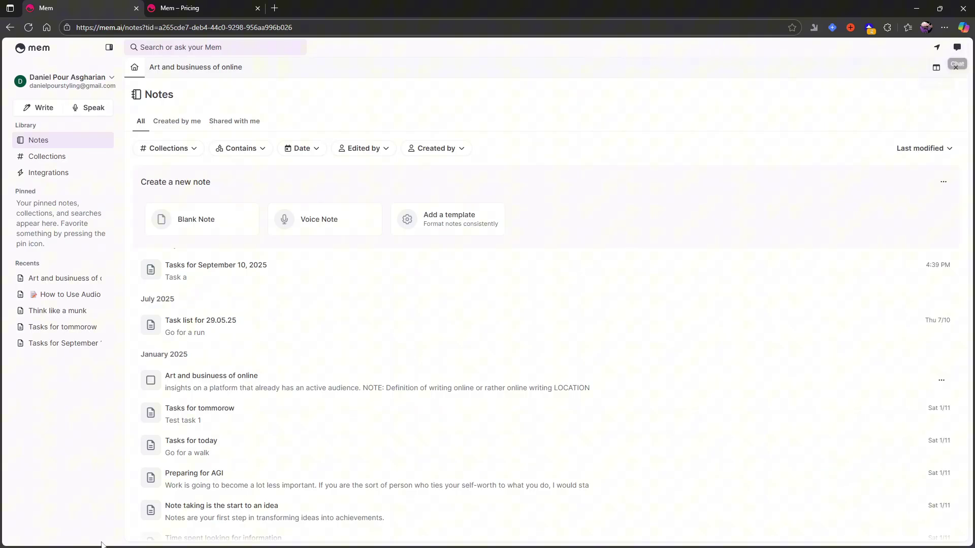